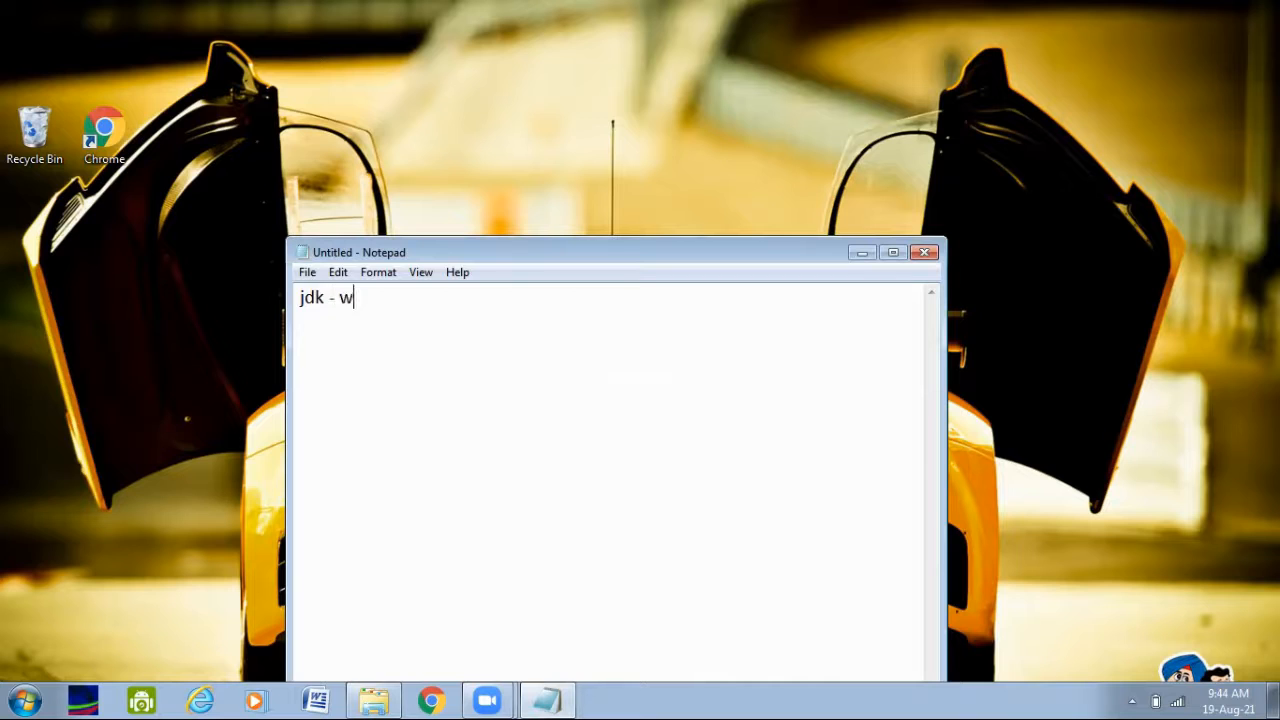
Step: Switch to Chrome and search Google for "jdk download for windows 7 32-bit"
{"action": "type", "text": "ws"}
{"action": "left_click", "coordinate": [451, 697]}
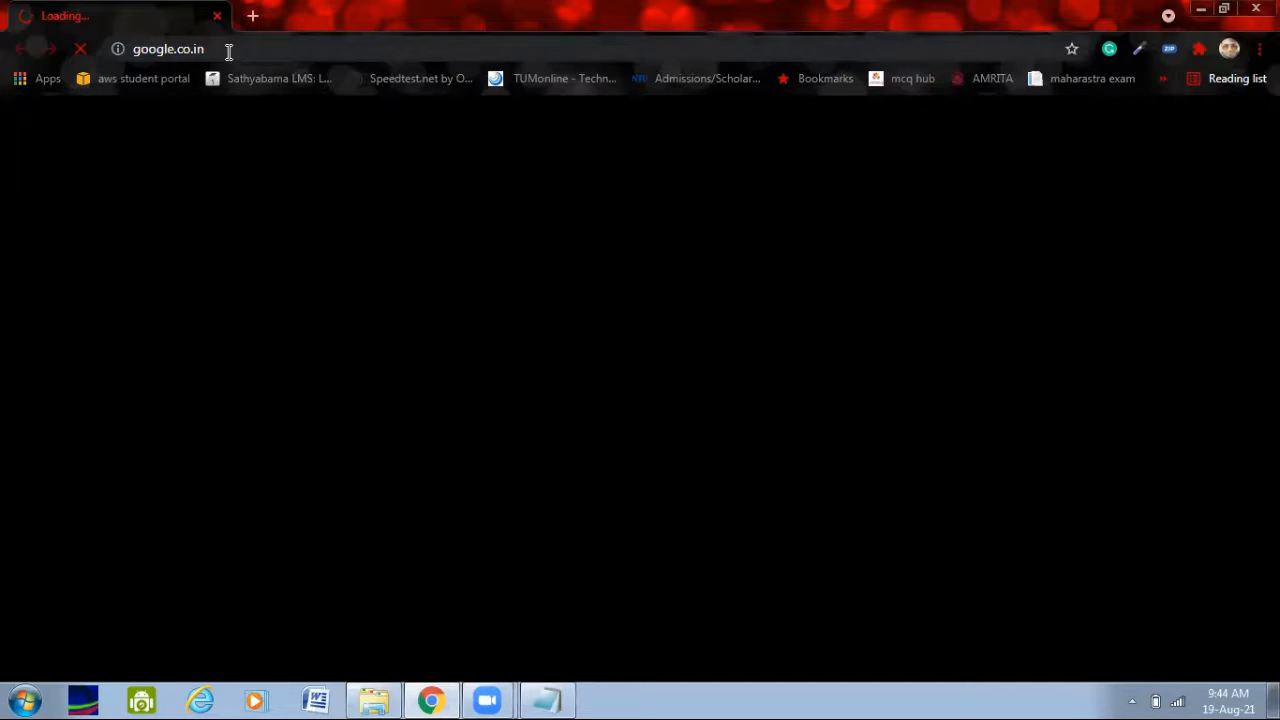
{"action": "left_click", "coordinate": [228, 50]}
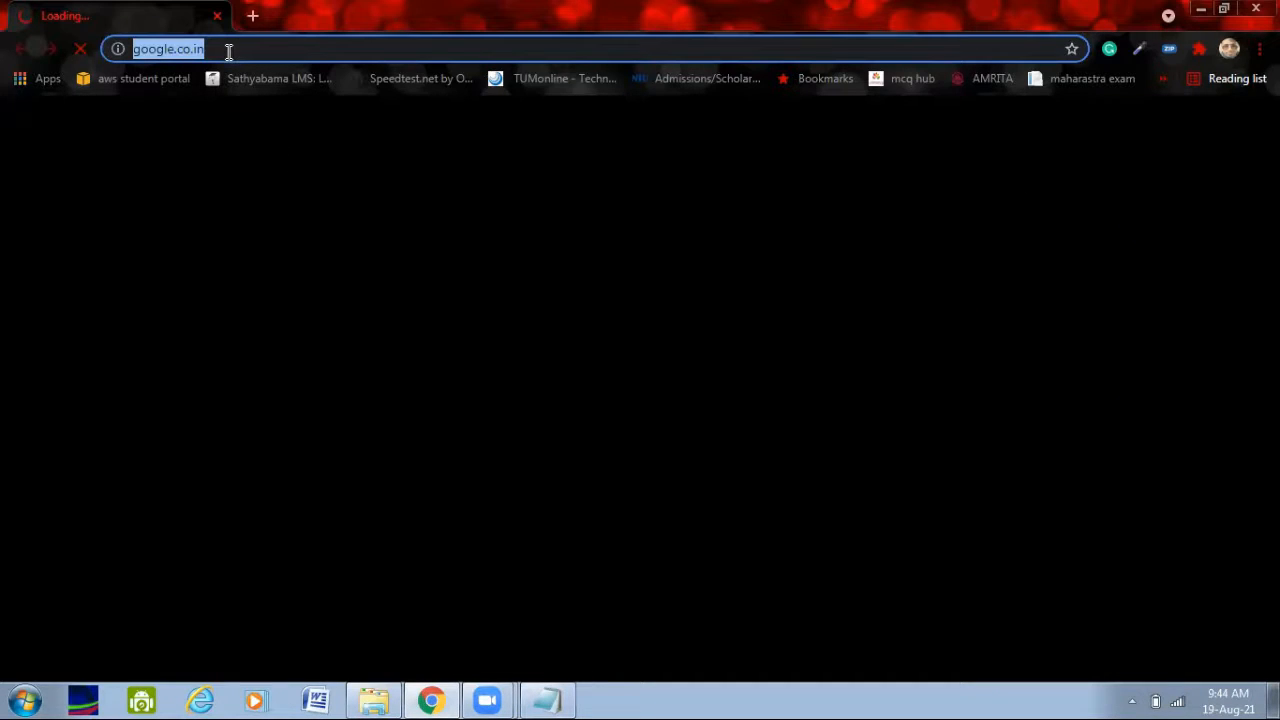
{"action": "type", "text": "jdk download for windoe"}
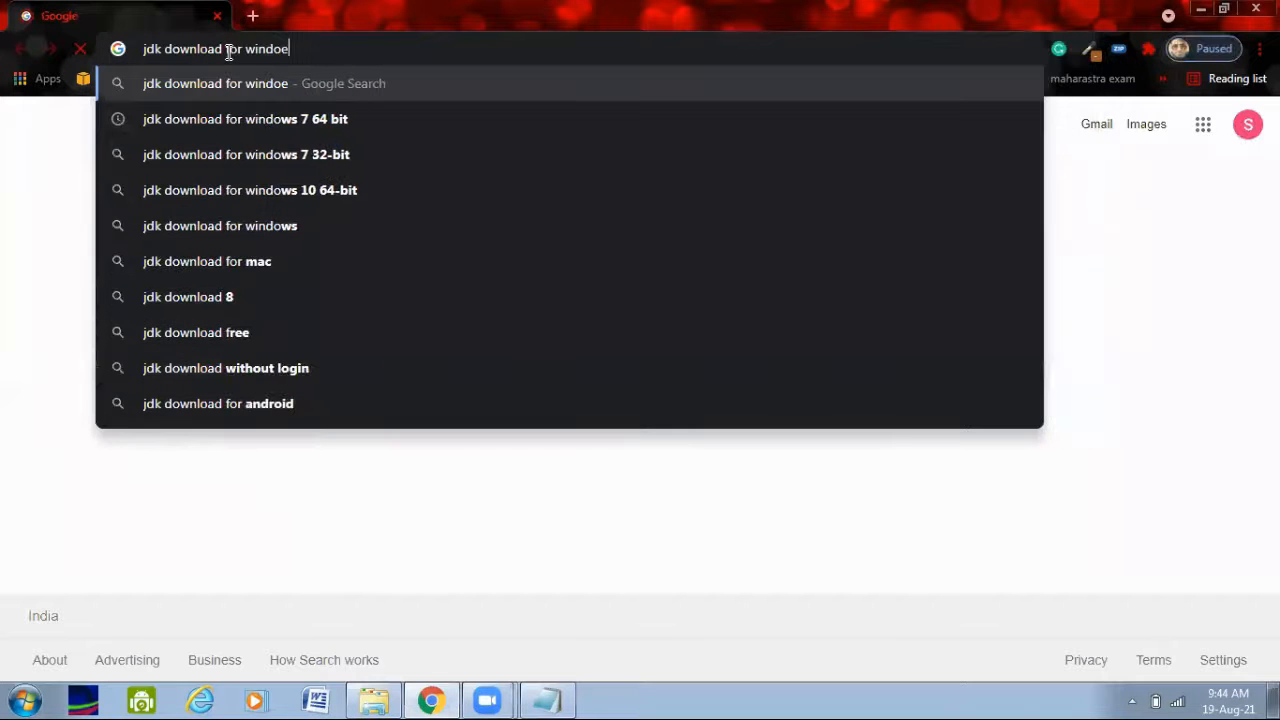
{"action": "key", "text": "Down"}
{"action": "key", "text": "Return"}
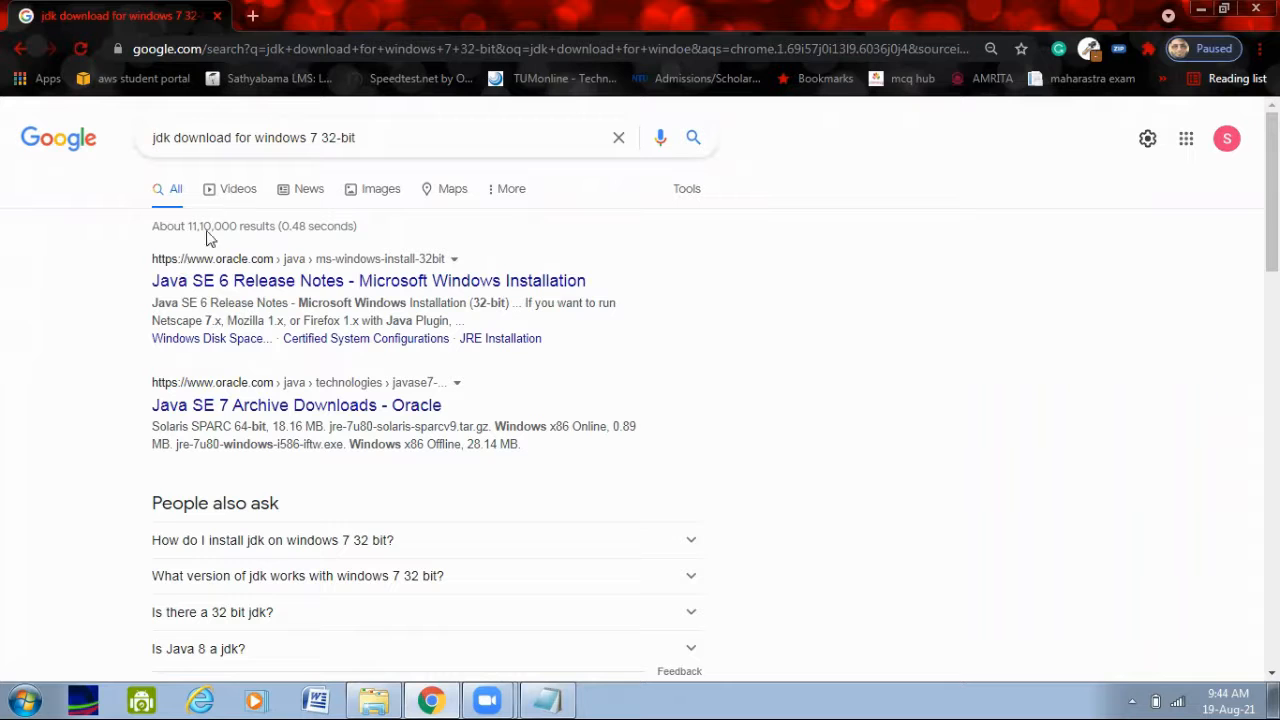
Step: Look through the search results and open Oracle's Java SE Development Kit 8 Downloads page
{"action": "scroll", "coordinate": [125, 342], "scroll_direction": "down", "scroll_amount": 3}
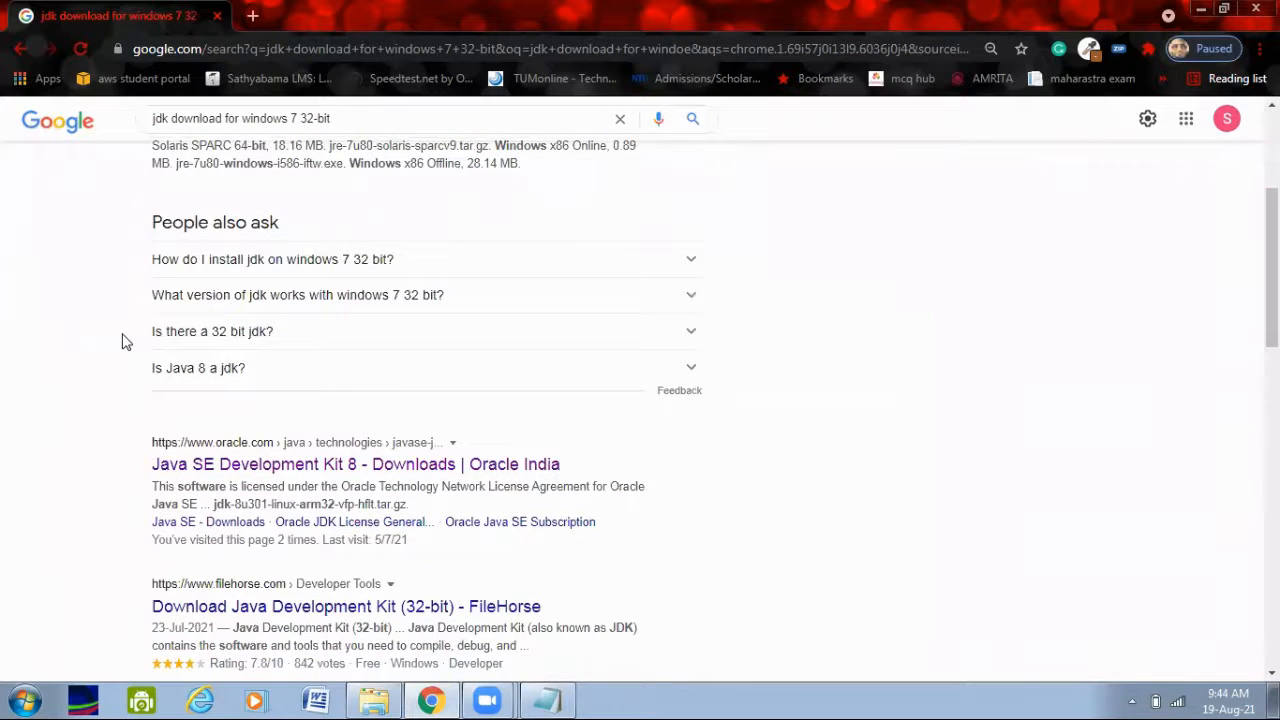
{"action": "scroll", "coordinate": [125, 342], "scroll_direction": "up", "scroll_amount": 3}
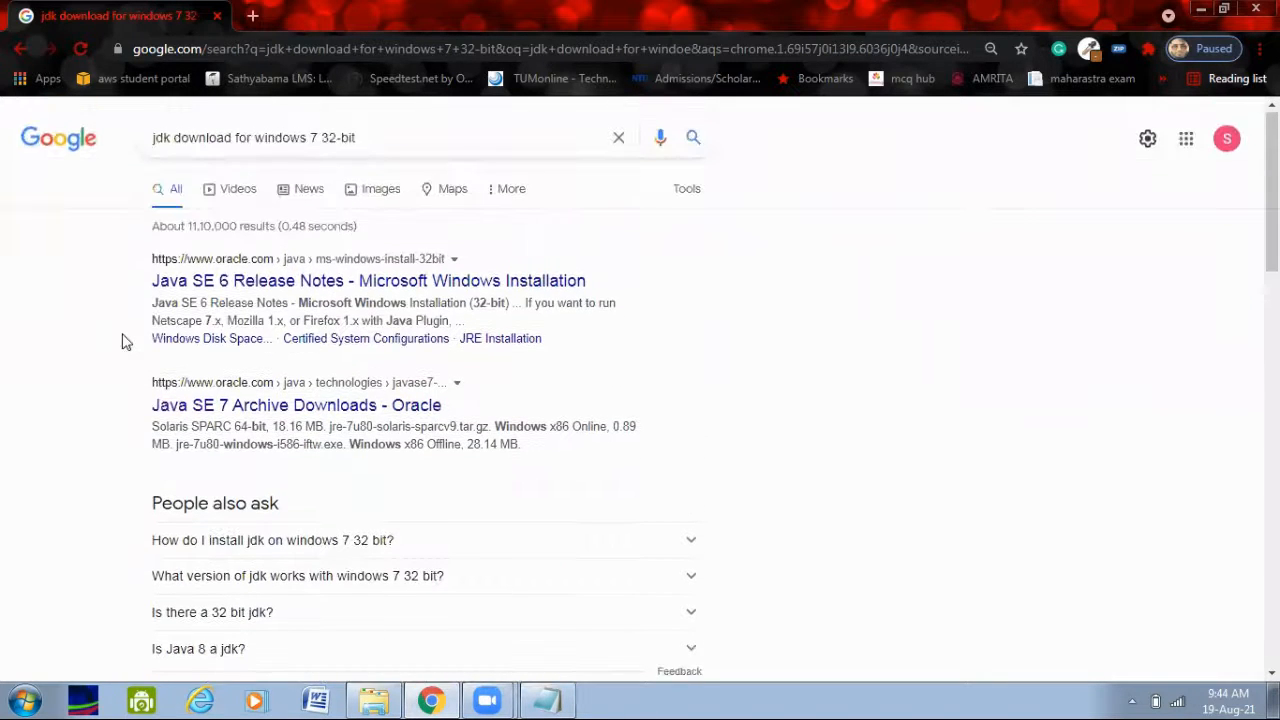
{"action": "scroll", "coordinate": [125, 342], "scroll_direction": "down", "scroll_amount": 2}
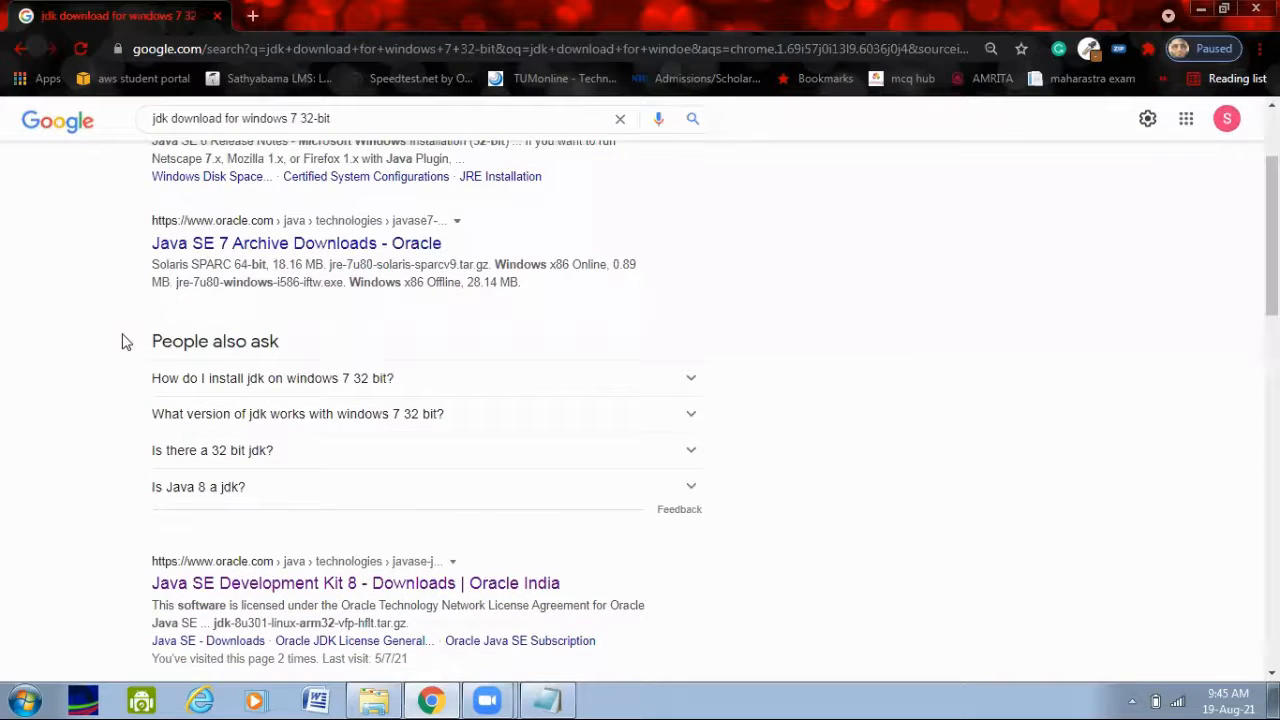
{"action": "left_click", "coordinate": [223, 587]}
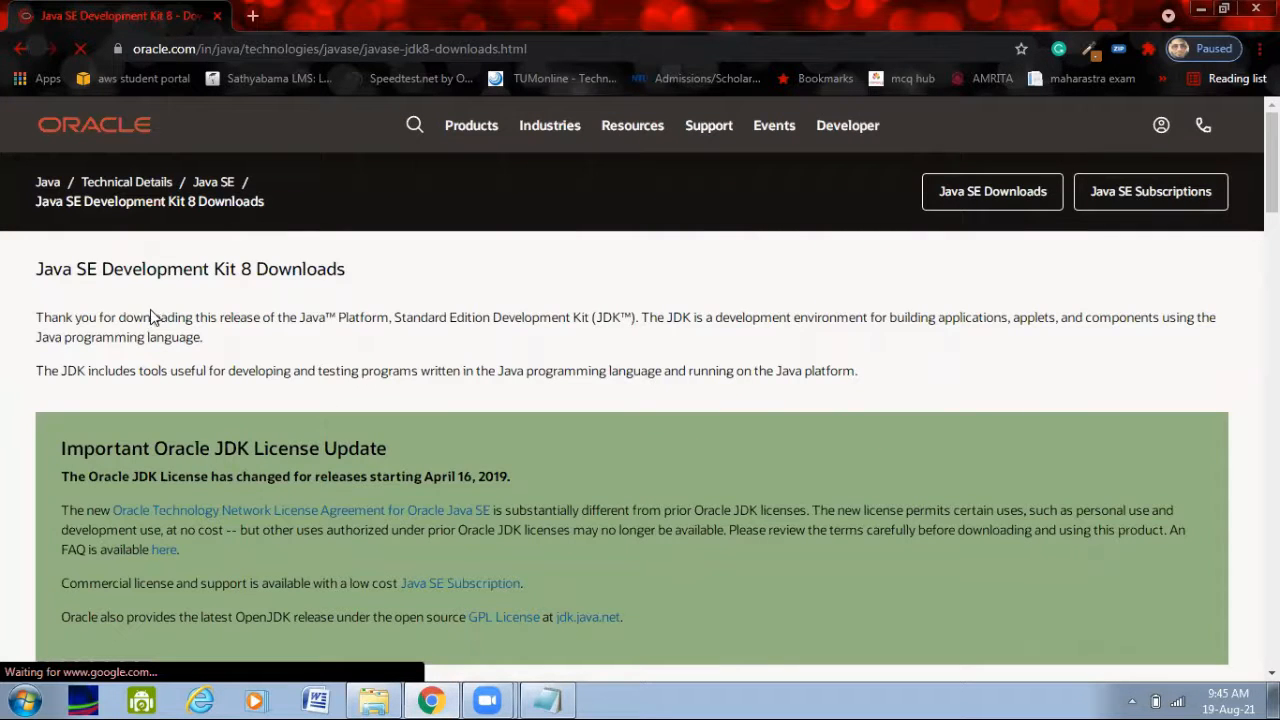
Step: Request the Windows x64 installer jdk-8u301-windows-x64.exe, accept the Oracle license agreement and sign in to start the download
{"action": "scroll", "coordinate": [185, 345], "scroll_direction": "down", "scroll_amount": 1}
{"action": "scroll", "coordinate": [185, 345], "scroll_direction": "down", "scroll_amount": 4}
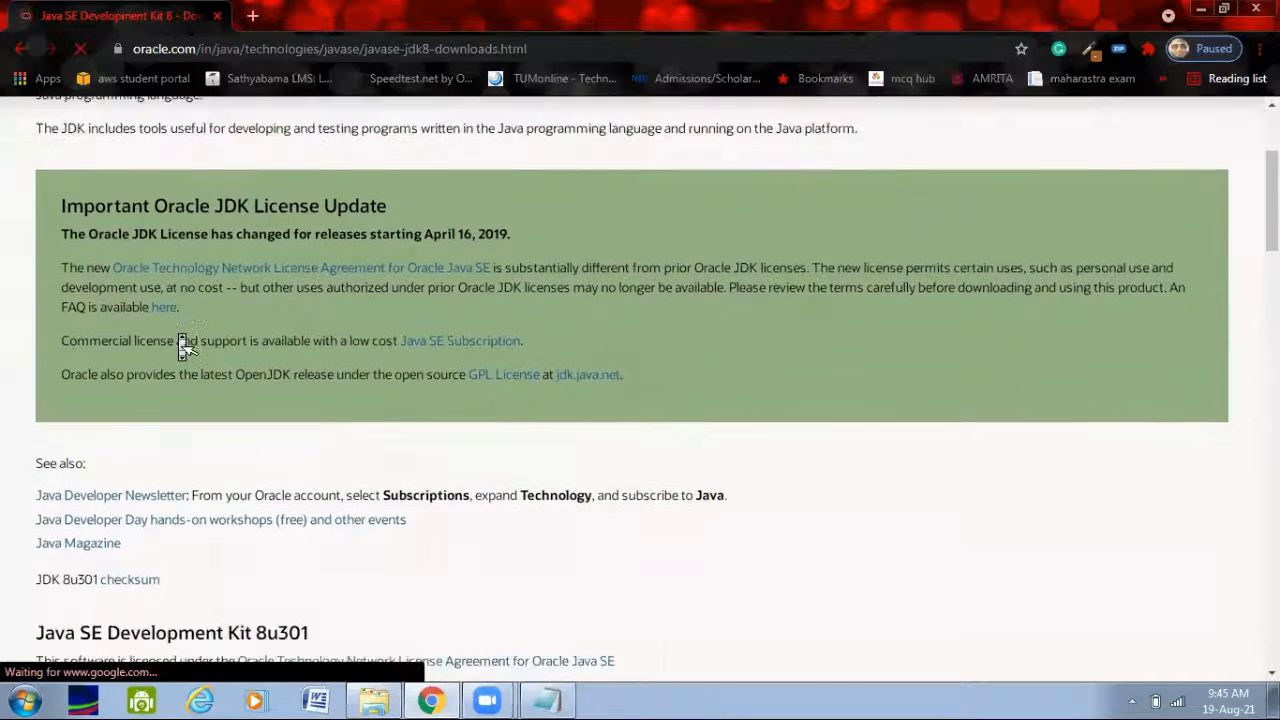
{"action": "scroll", "coordinate": [180, 333], "scroll_direction": "down", "scroll_amount": 3}
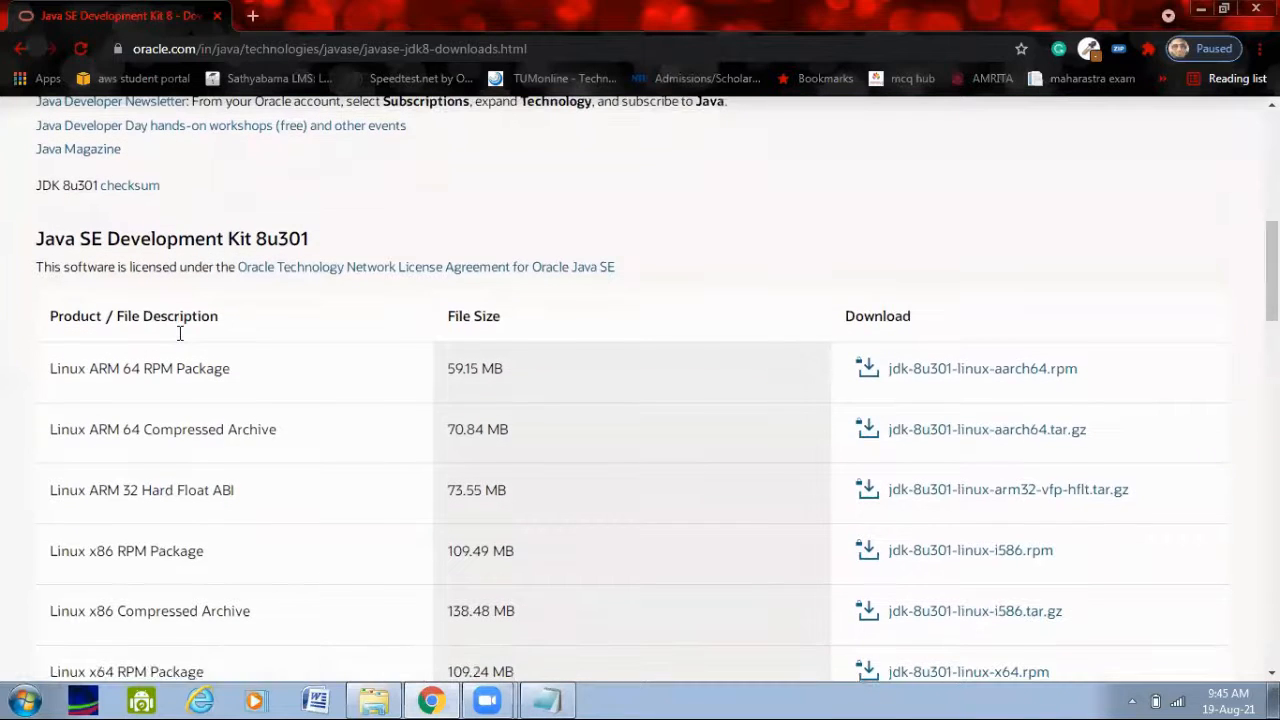
{"action": "scroll", "coordinate": [181, 338], "scroll_direction": "down", "scroll_amount": 3}
{"action": "scroll", "coordinate": [181, 340], "scroll_direction": "down", "scroll_amount": 4}
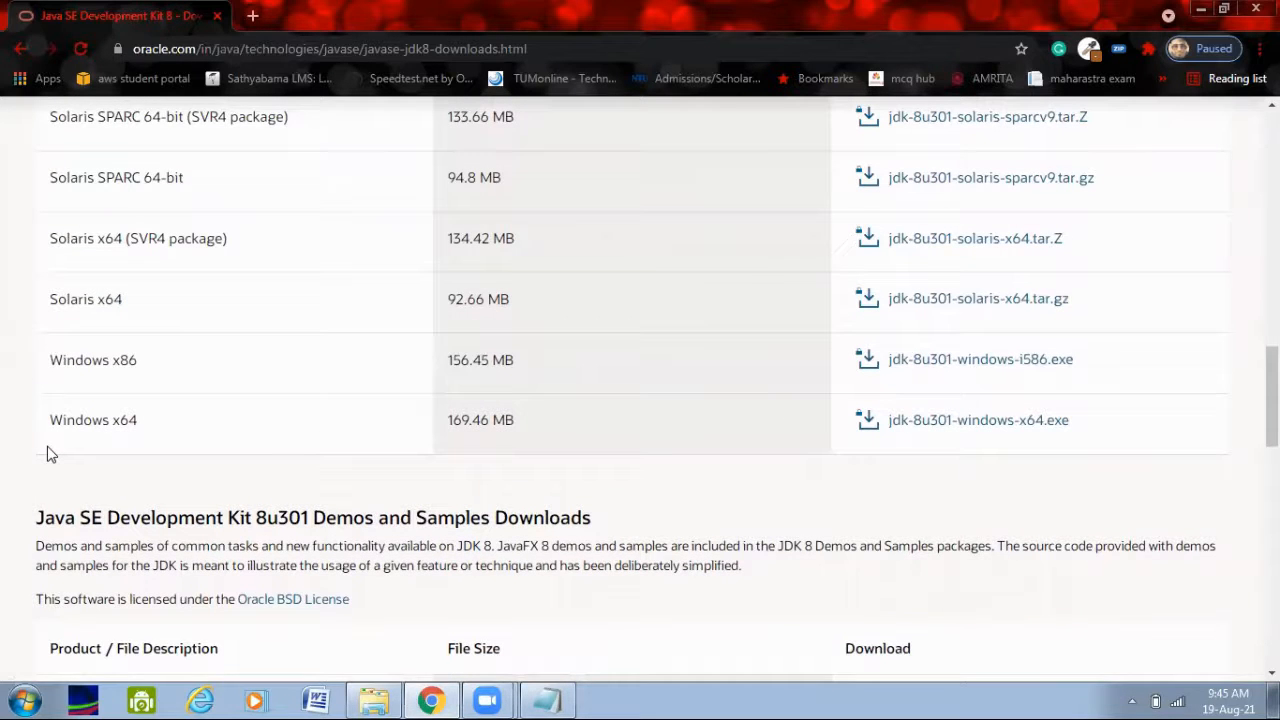
{"action": "left_click", "coordinate": [980, 421]}
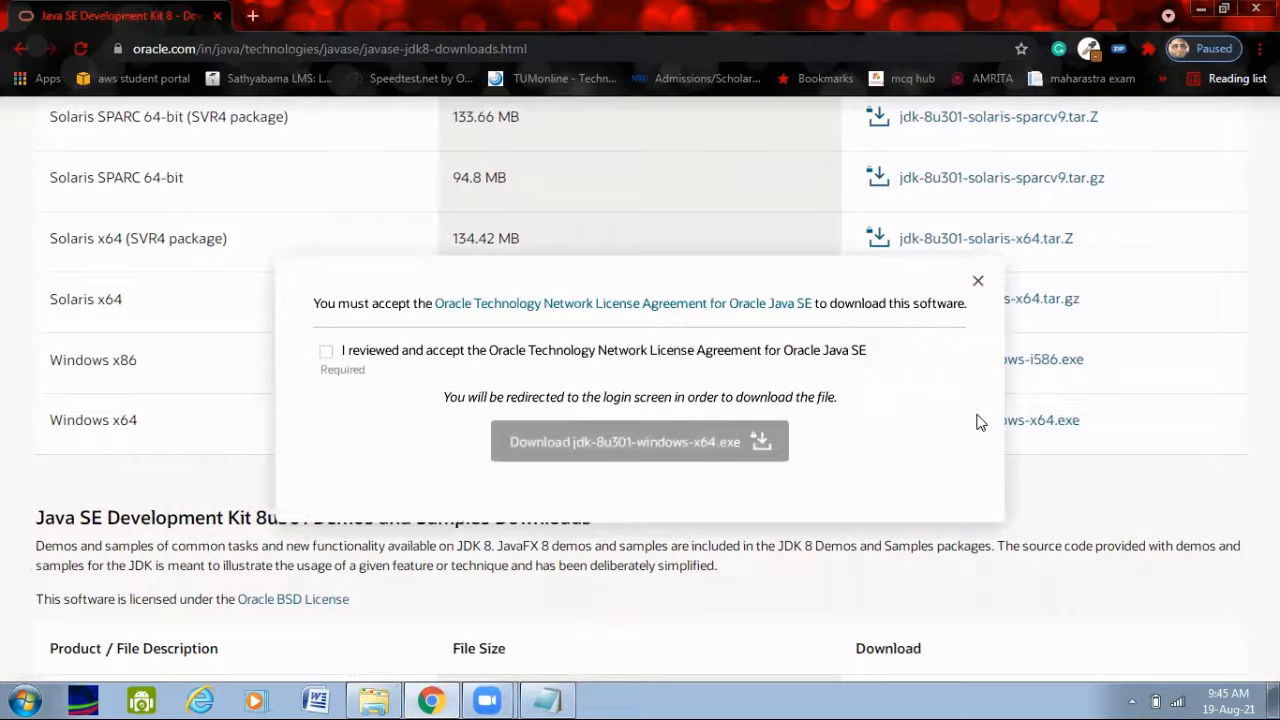
{"action": "left_click", "coordinate": [327, 355]}
{"action": "left_click", "coordinate": [578, 450]}
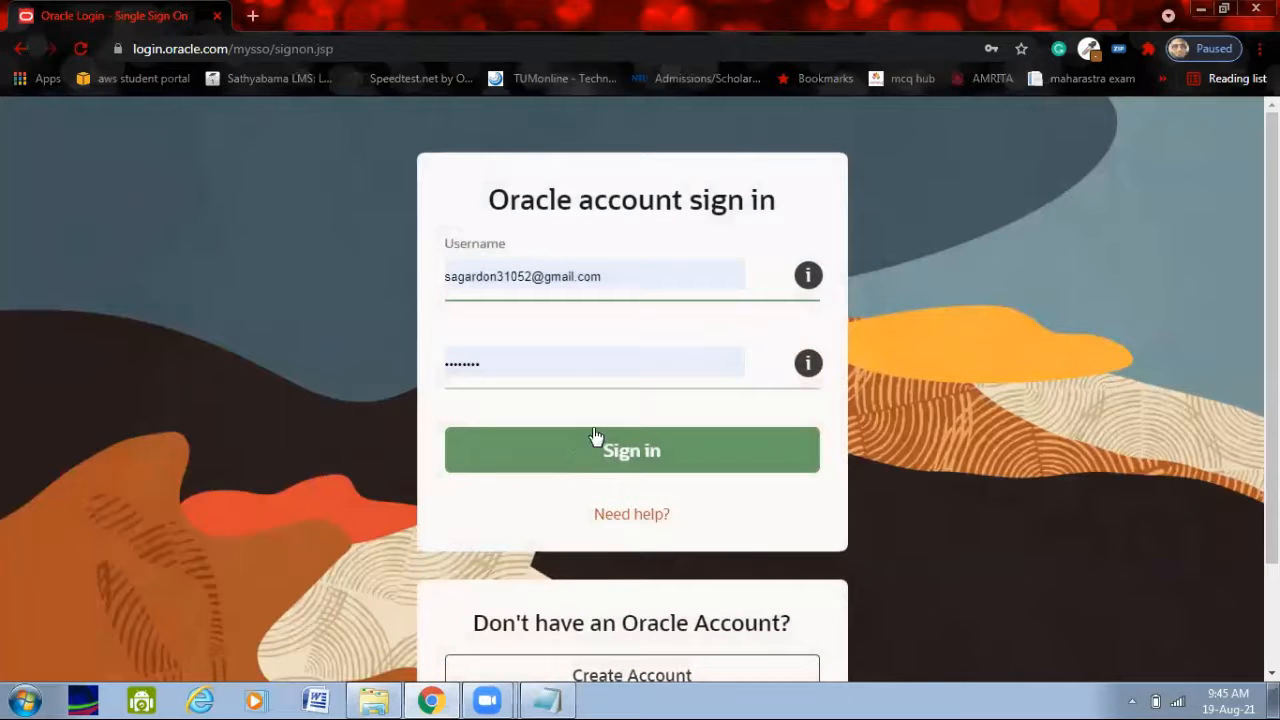
{"action": "left_click", "coordinate": [590, 465]}
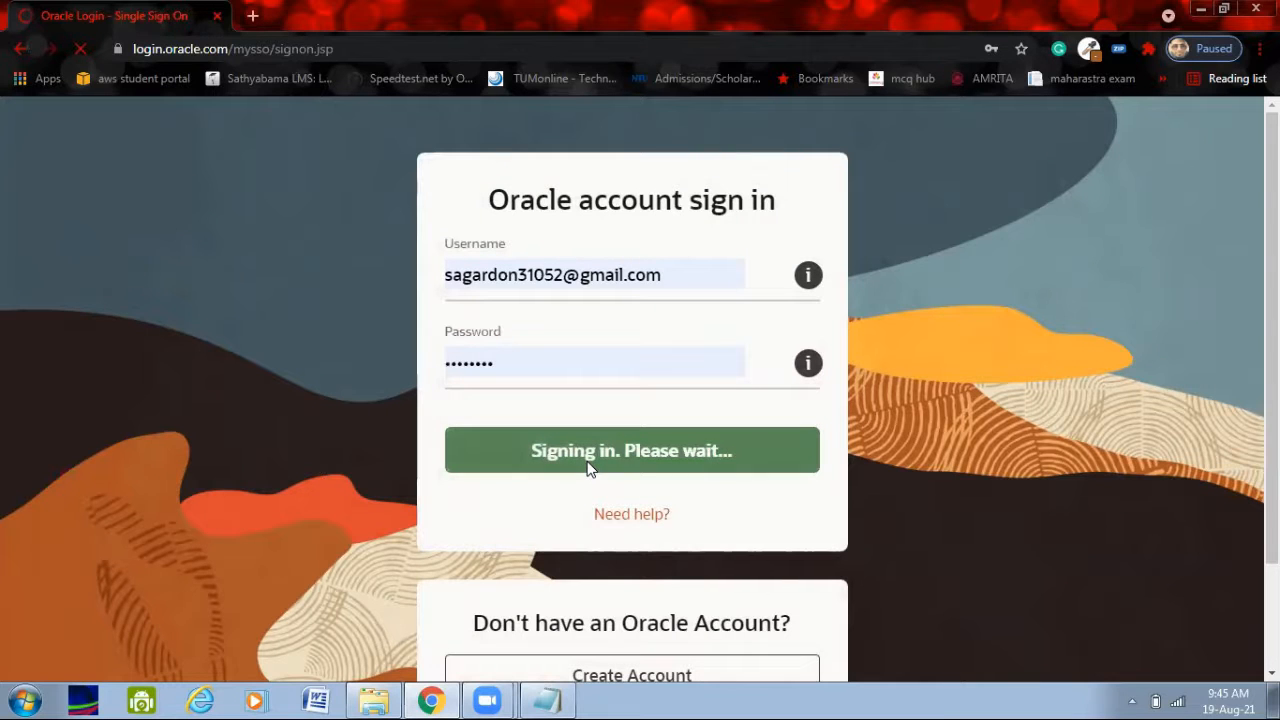
{"action": "scroll", "coordinate": [588, 468], "scroll_direction": "down", "scroll_amount": 2}
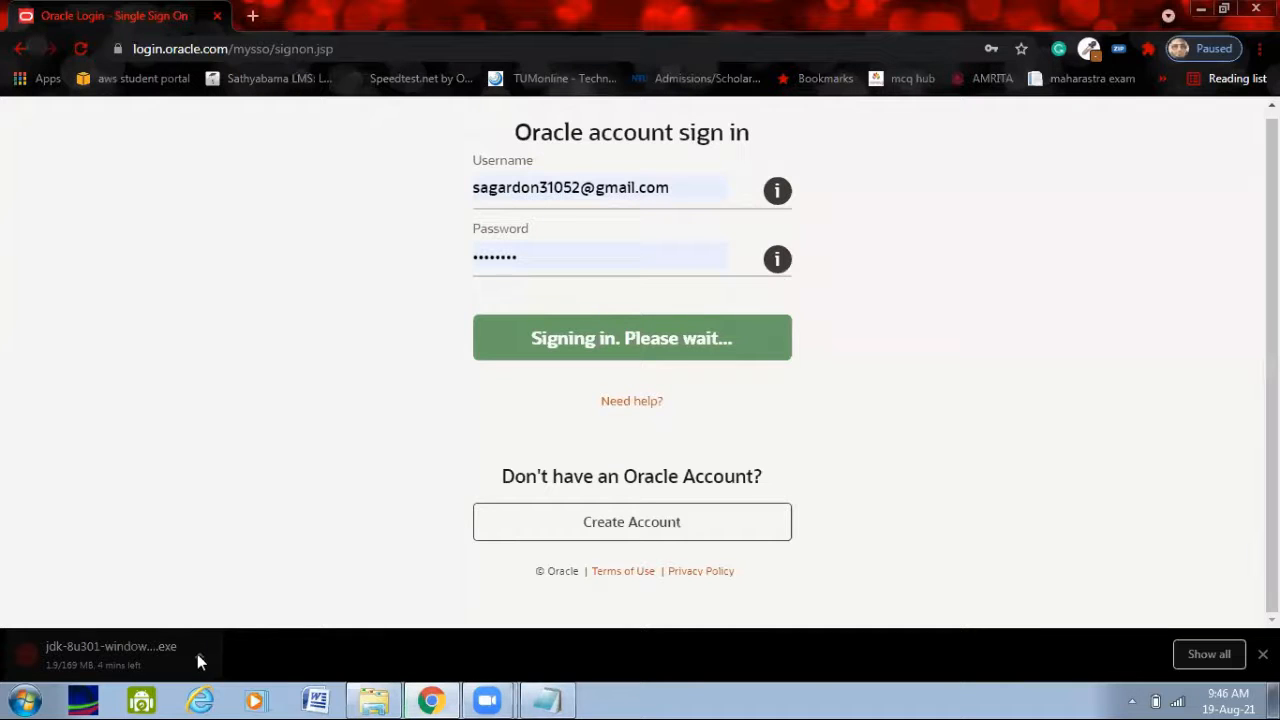
Step: Pause and cancel the running JDK 8u301 installer download
{"action": "left_click", "coordinate": [199, 657]}
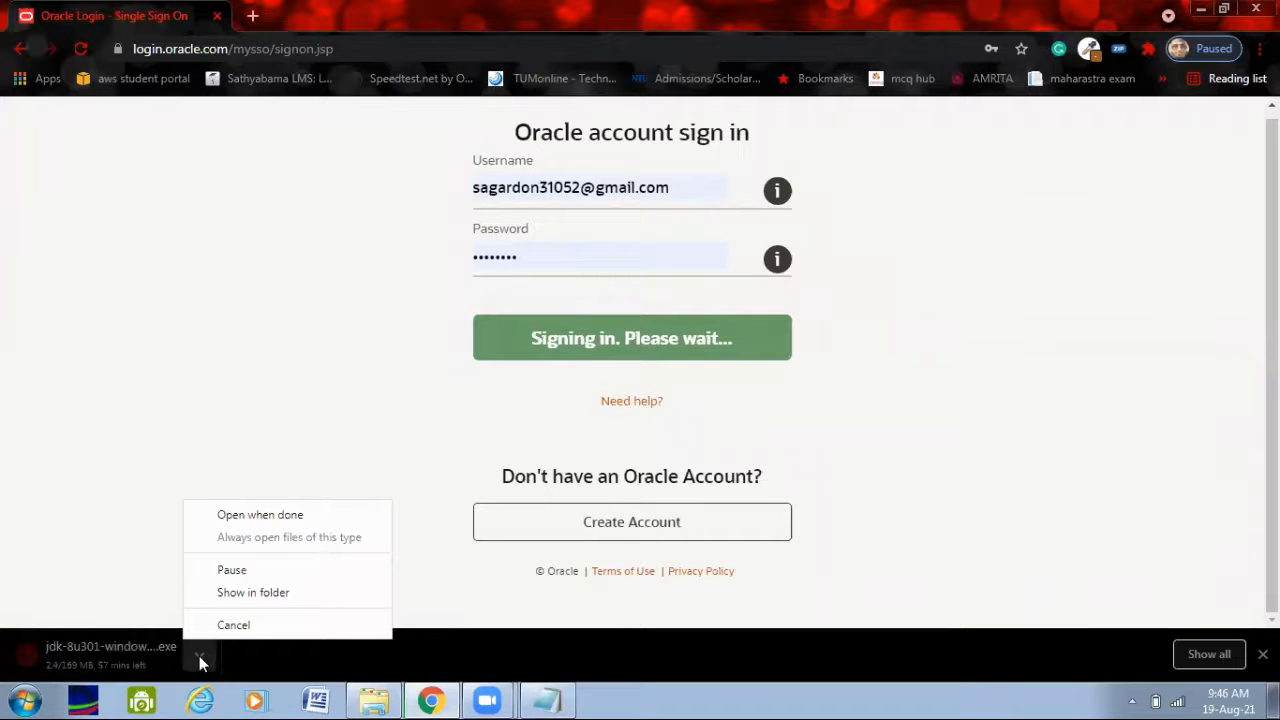
{"action": "left_click", "coordinate": [231, 571]}
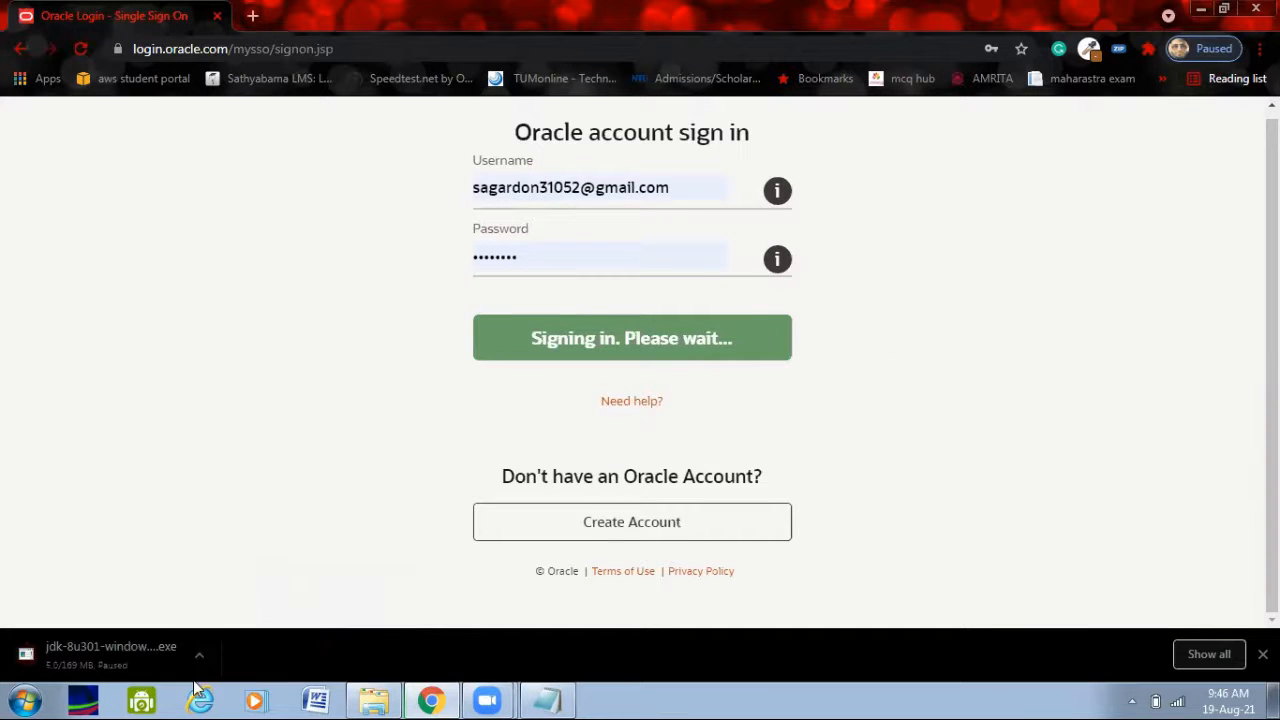
{"action": "left_click", "coordinate": [199, 657]}
{"action": "left_click", "coordinate": [270, 627]}
Step: Switch to the File Explorer window showing the jdk-11.0.11 folder
{"action": "mouse_move", "coordinate": [392, 690]}
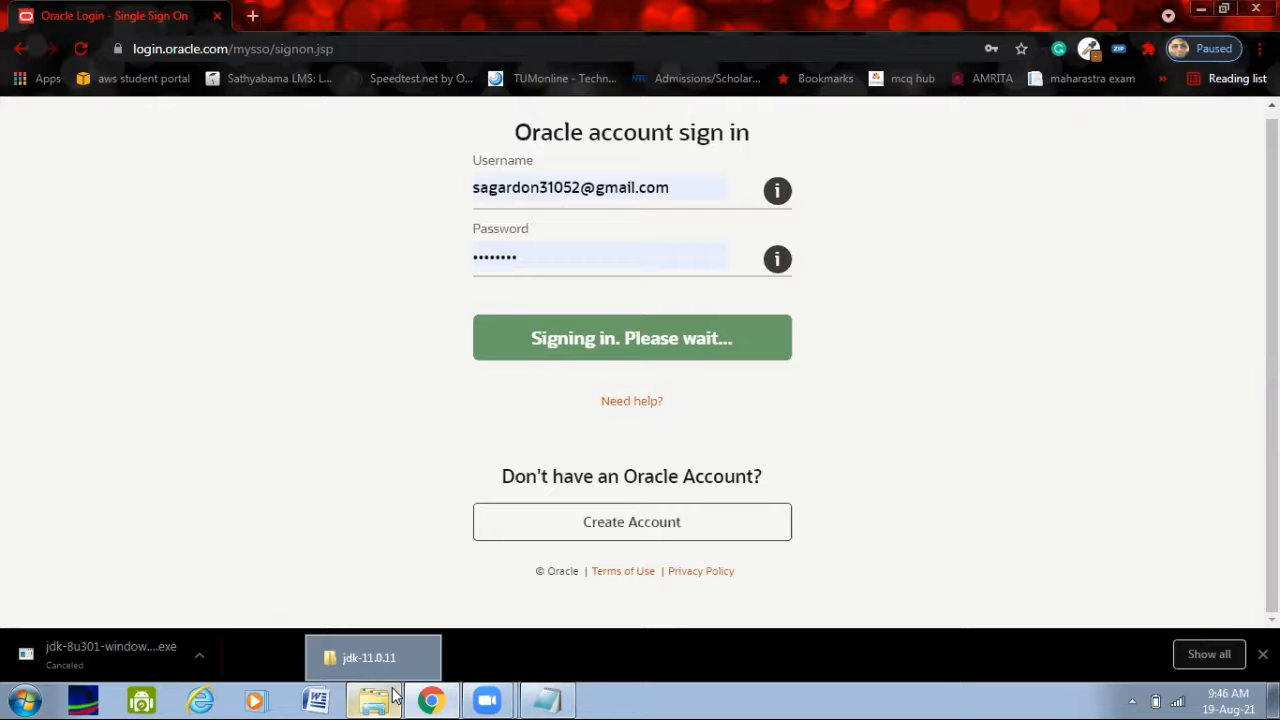
{"action": "left_click", "coordinate": [393, 697]}
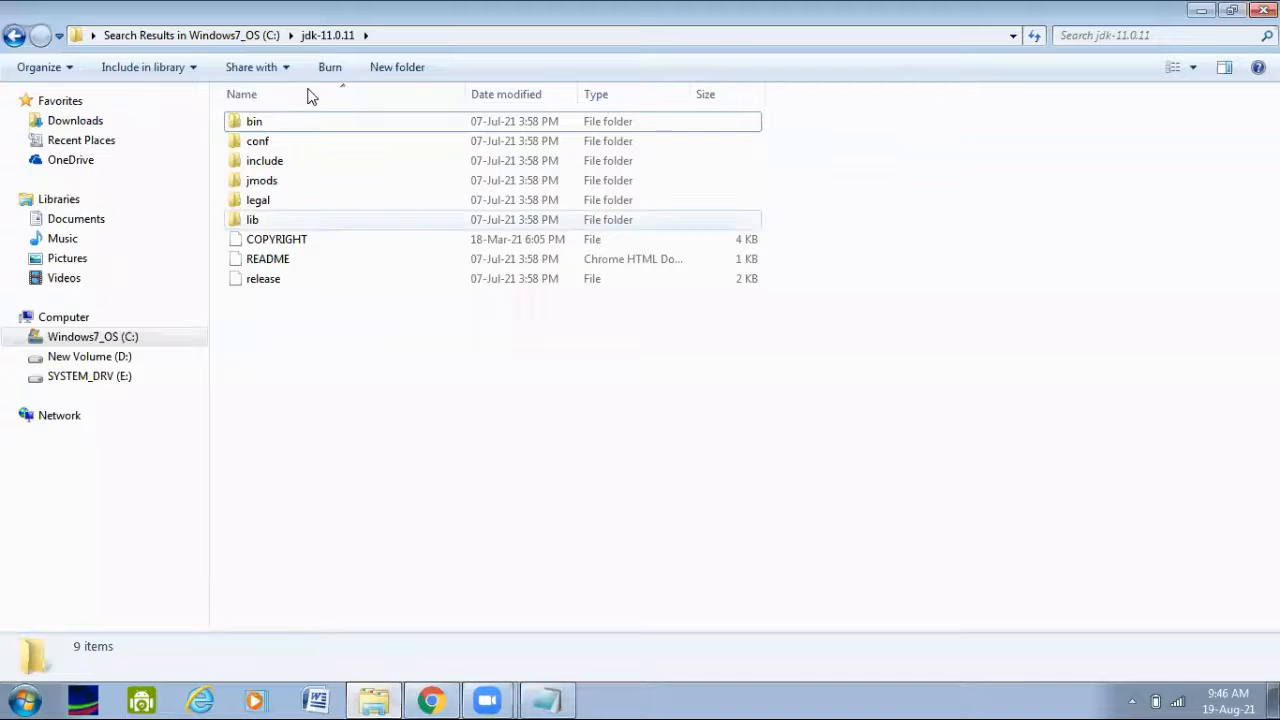
{"action": "left_click", "coordinate": [373, 34]}
{"action": "key", "text": "ctrl+v"}
{"action": "key", "text": "Return"}
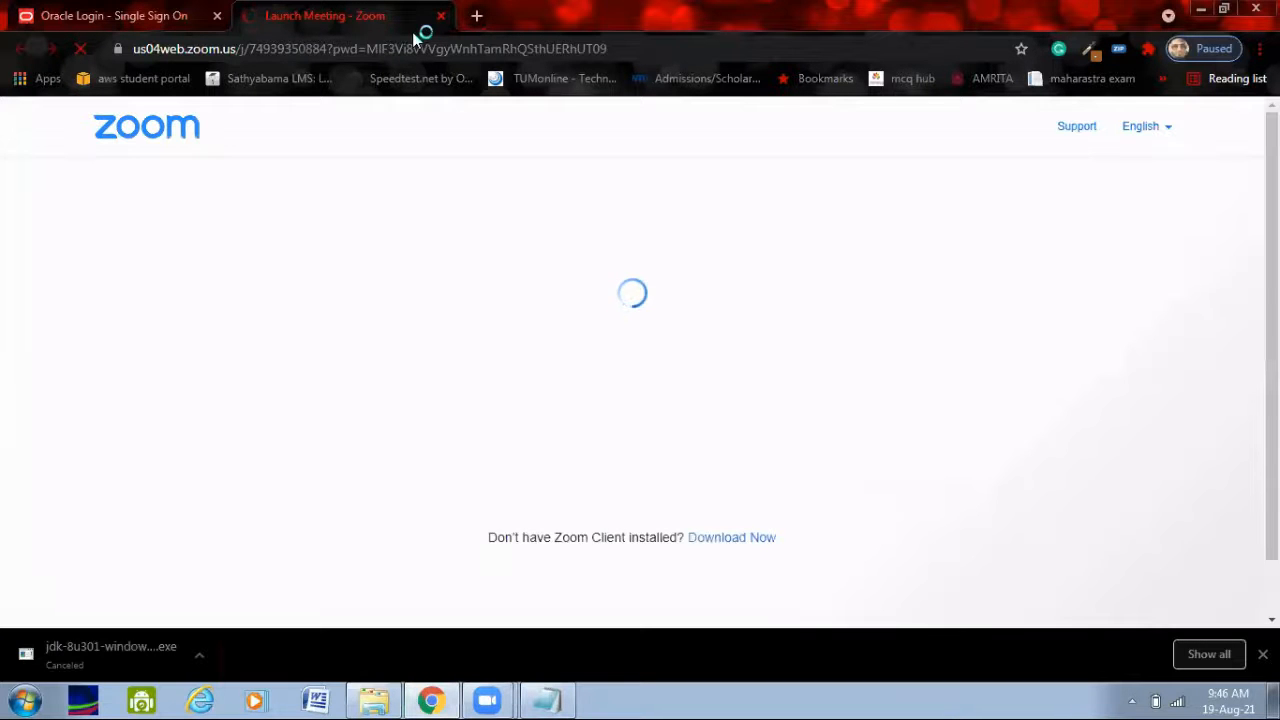
{"action": "left_click", "coordinate": [441, 16]}
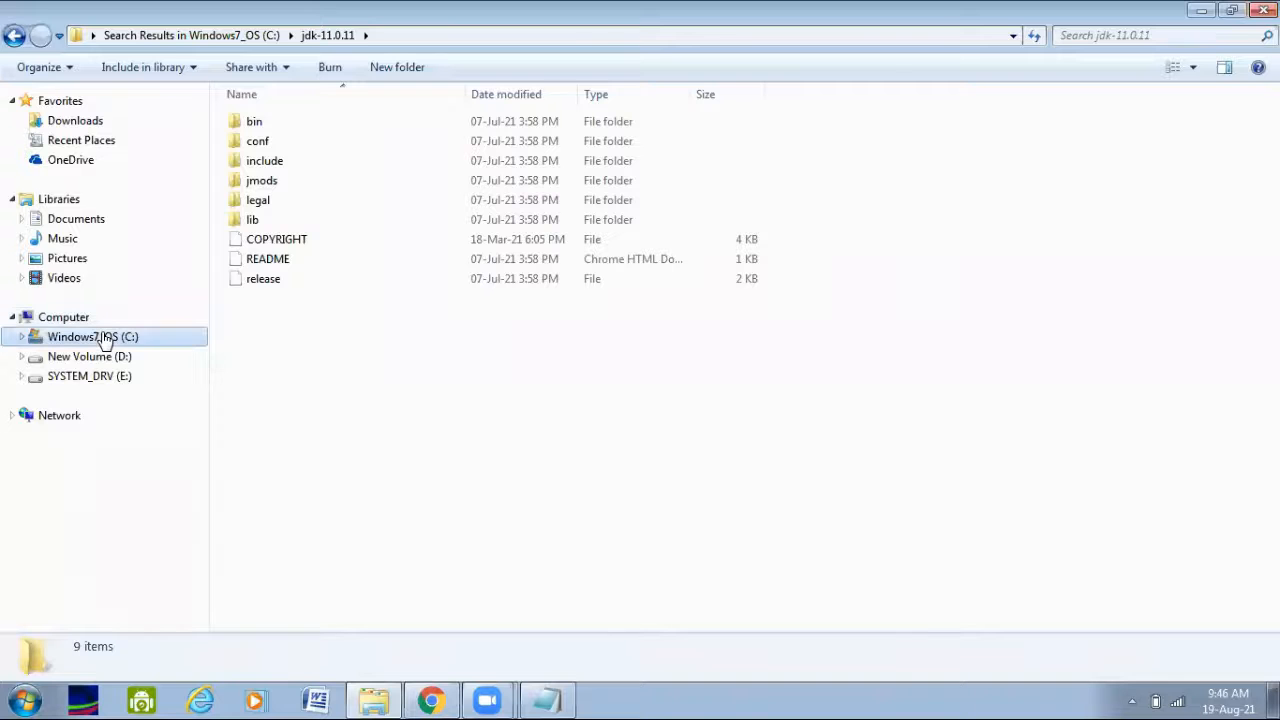
Step: Browse to the Java folder inside Program Files on drive C: and select the jdk-11.0.11 folder
{"action": "left_click", "coordinate": [105, 337]}
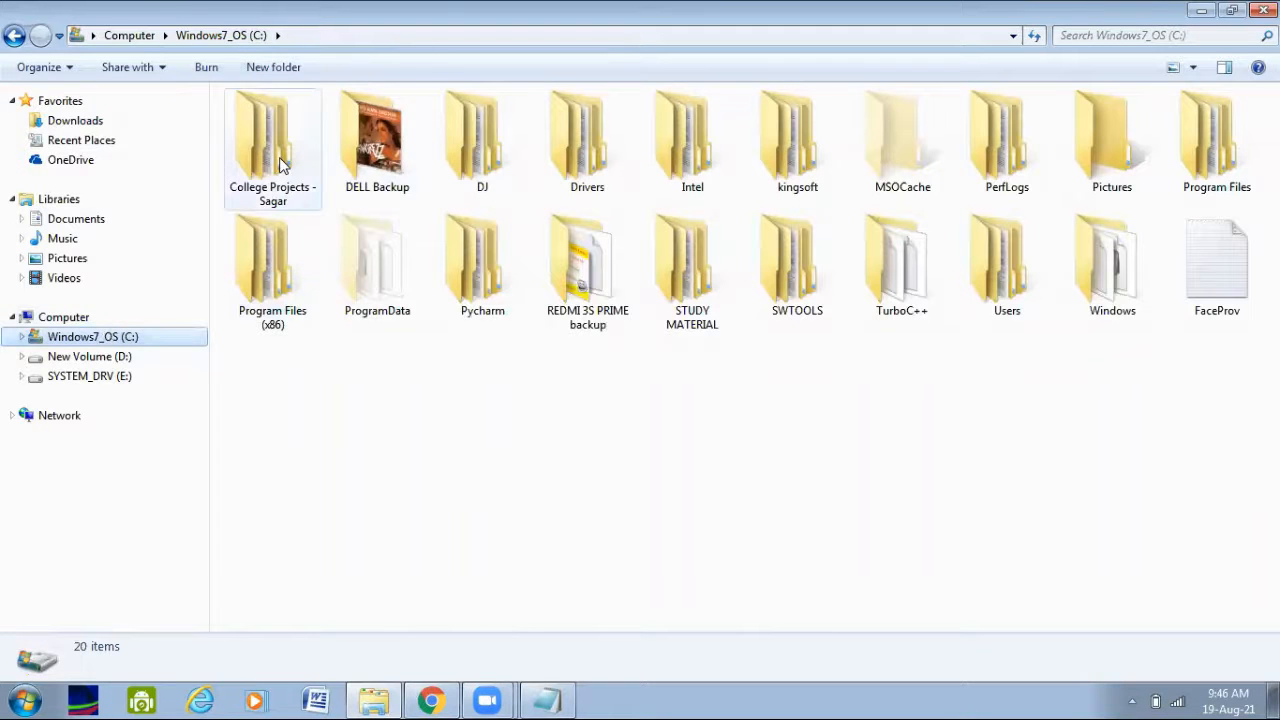
{"action": "double_click", "coordinate": [1173, 151]}
{"action": "key", "text": "Down"}
{"action": "key", "text": "j"}
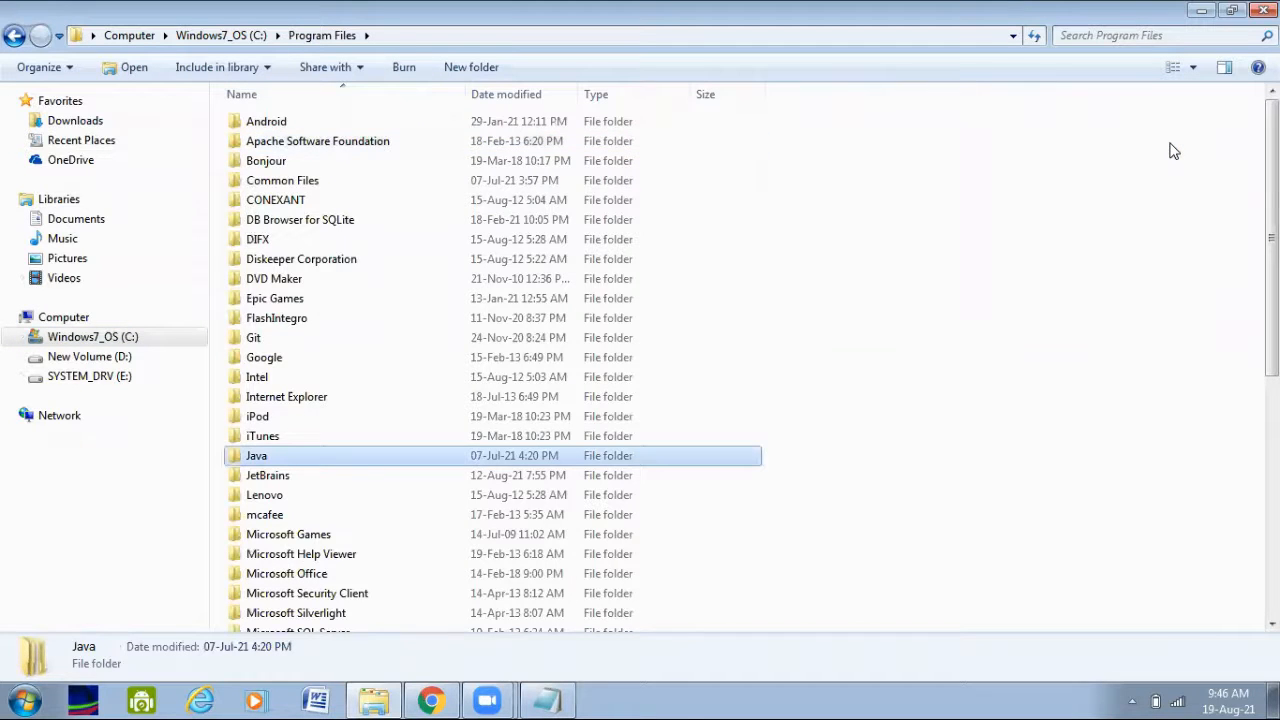
{"action": "key", "text": "Return"}
{"action": "key", "text": "Down"}
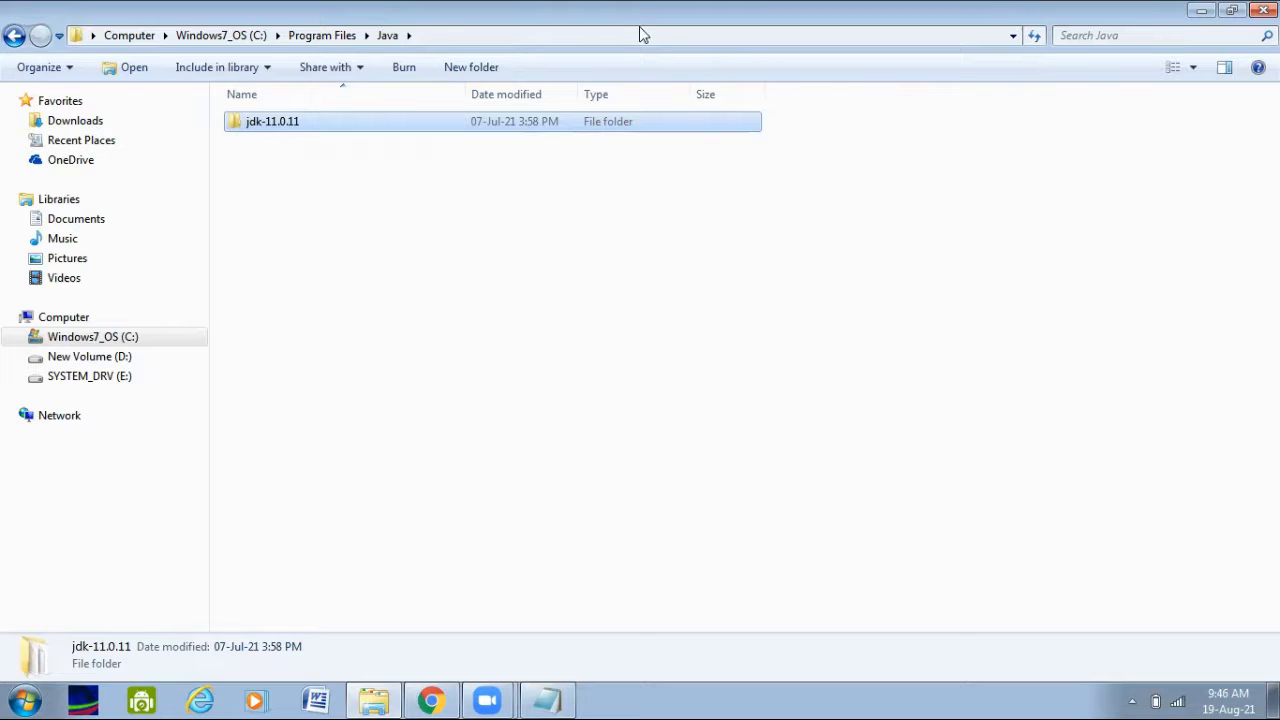
Step: Open a Command Prompt window and run the java command to check the Java installation
{"action": "left_click", "coordinate": [10, 698]}
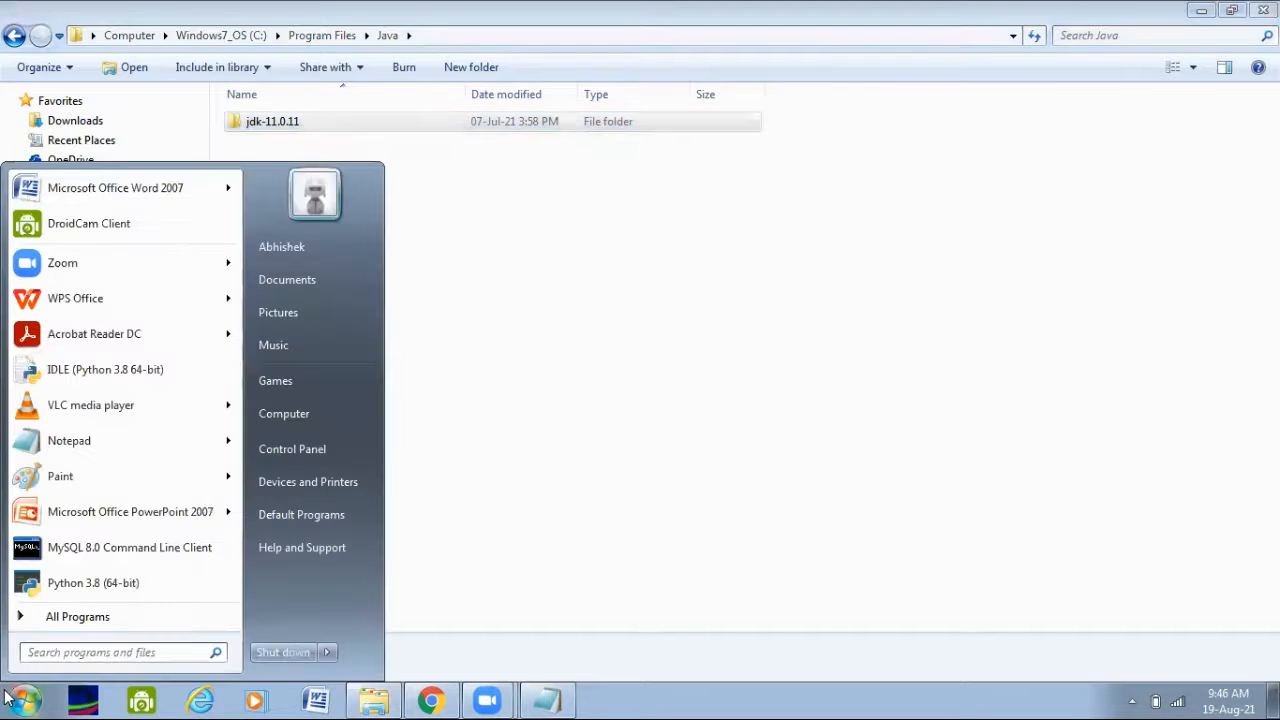
{"action": "type", "text": "cmd"}
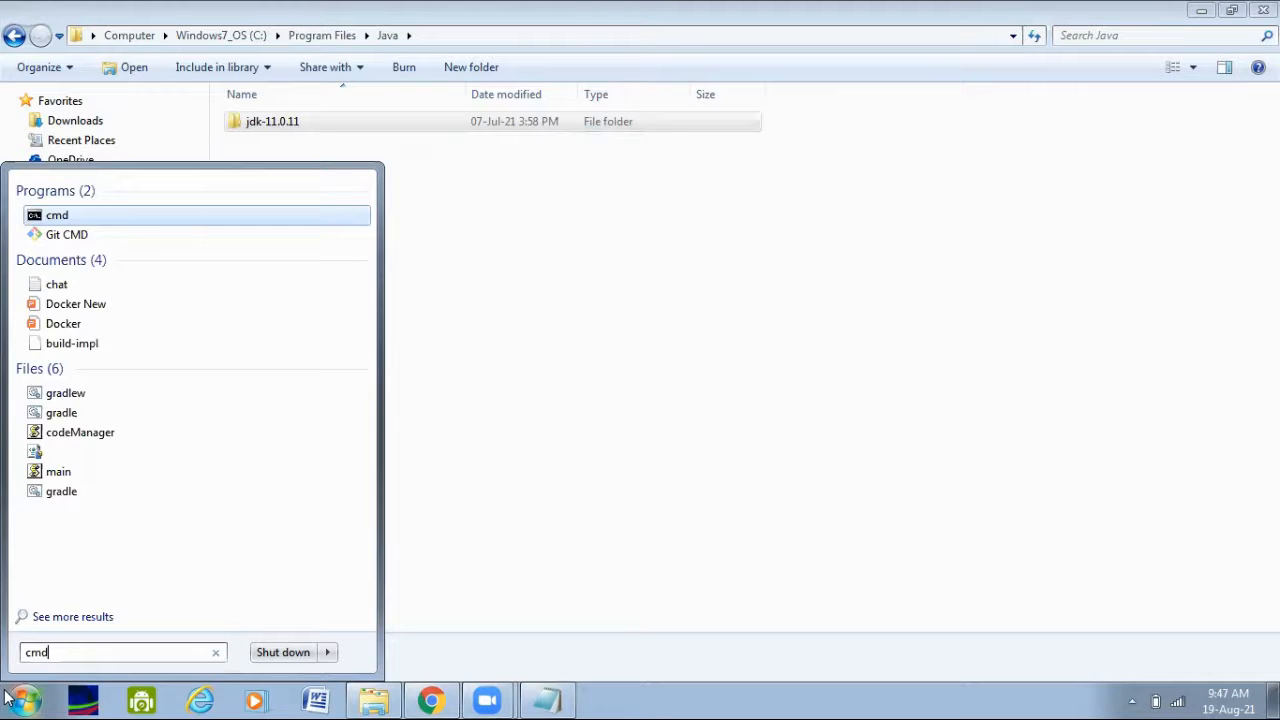
{"action": "key", "text": "Return"}
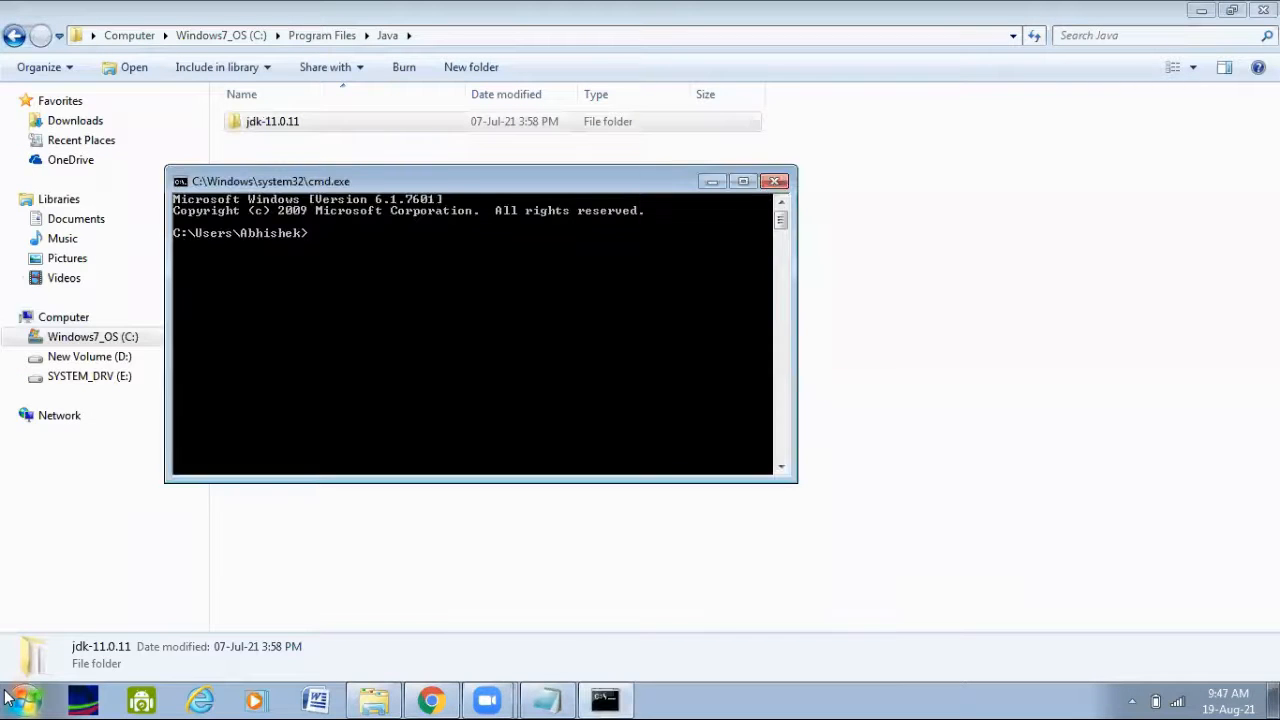
{"action": "type", "text": "java"}
{"action": "key", "text": "Return"}
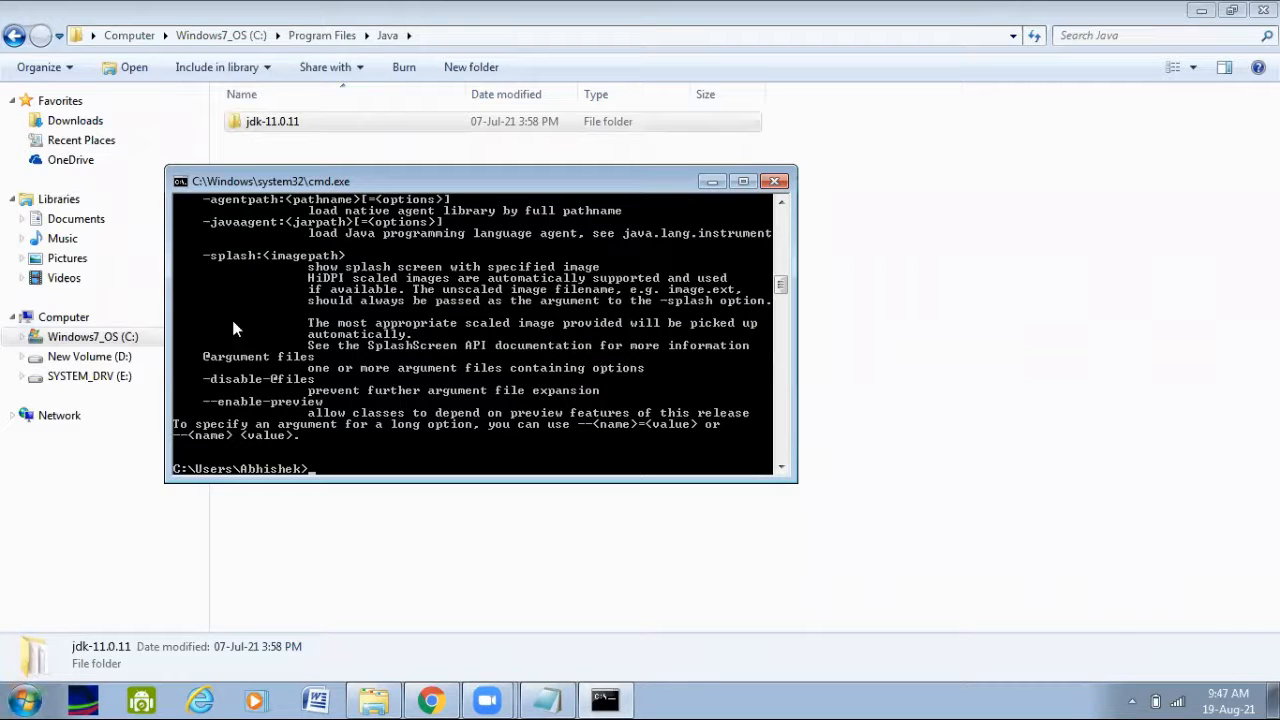
Step: Review the usage and option listing that the java command printed in Command Prompt
{"action": "scroll", "coordinate": [233, 323], "scroll_direction": "up", "scroll_amount": 7}
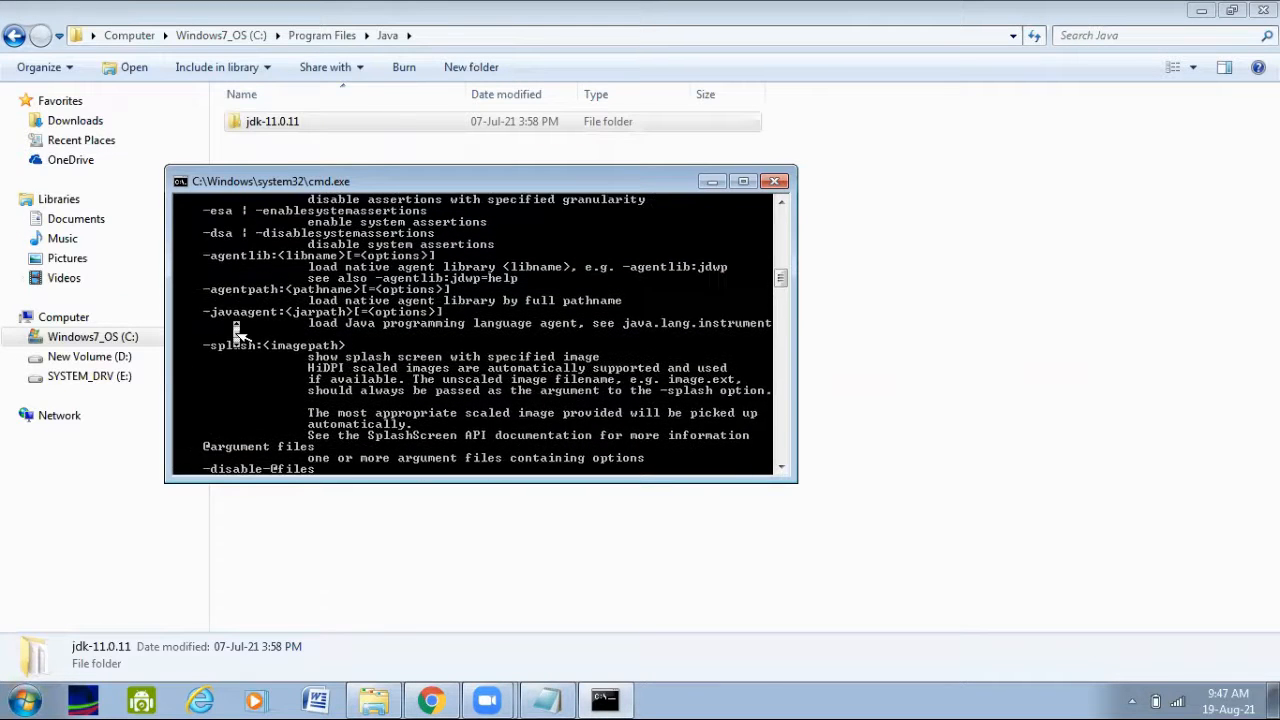
{"action": "scroll", "coordinate": [237, 338], "scroll_direction": "up", "scroll_amount": 2}
{"action": "scroll", "coordinate": [233, 328], "scroll_direction": "up", "scroll_amount": 8}
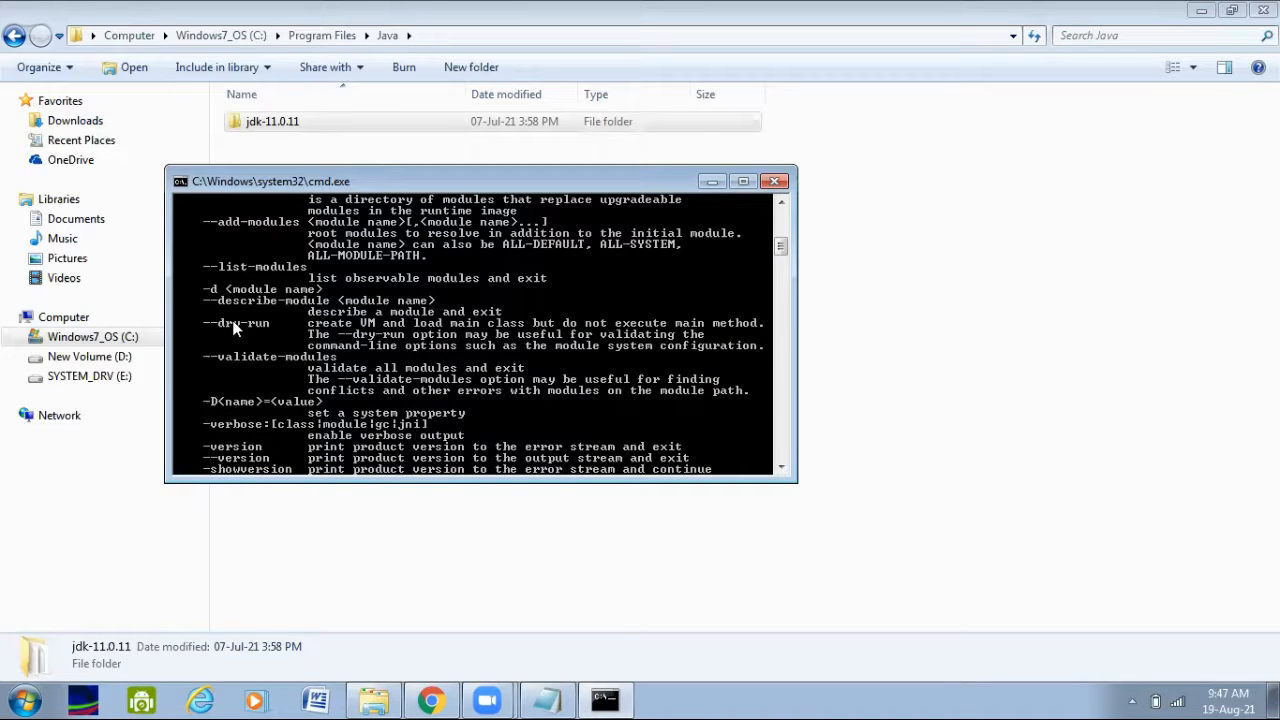
{"action": "scroll", "coordinate": [233, 328], "scroll_direction": "up", "scroll_amount": 8}
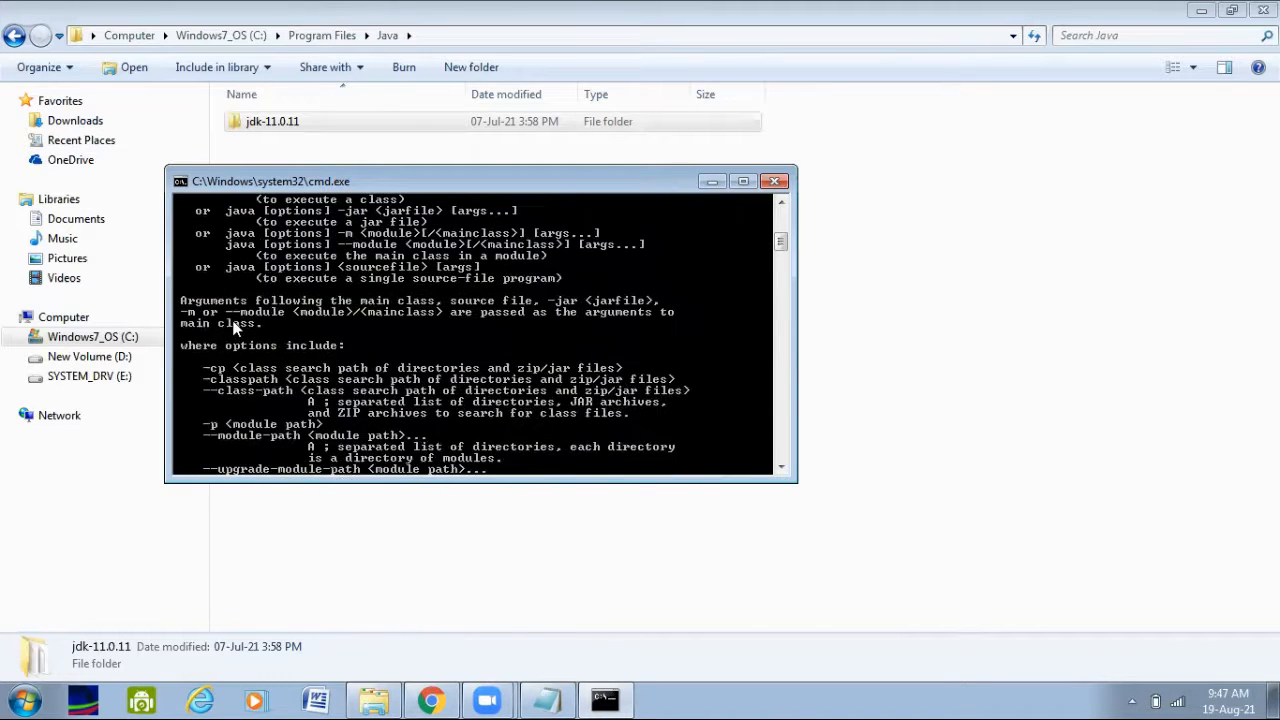
{"action": "scroll", "coordinate": [233, 328], "scroll_direction": "up", "scroll_amount": 2}
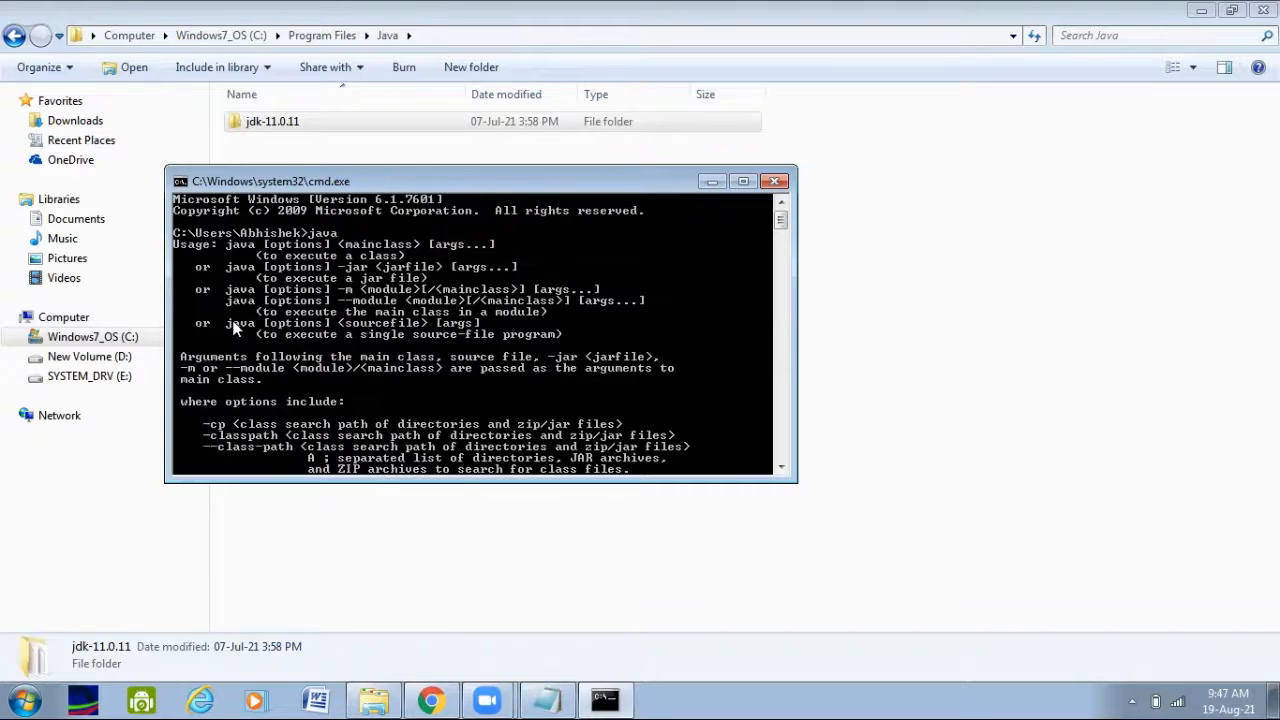
{"action": "scroll", "coordinate": [233, 328], "scroll_direction": "down", "scroll_amount": 20}
{"action": "scroll", "coordinate": [237, 334], "scroll_direction": "up", "scroll_amount": 5}
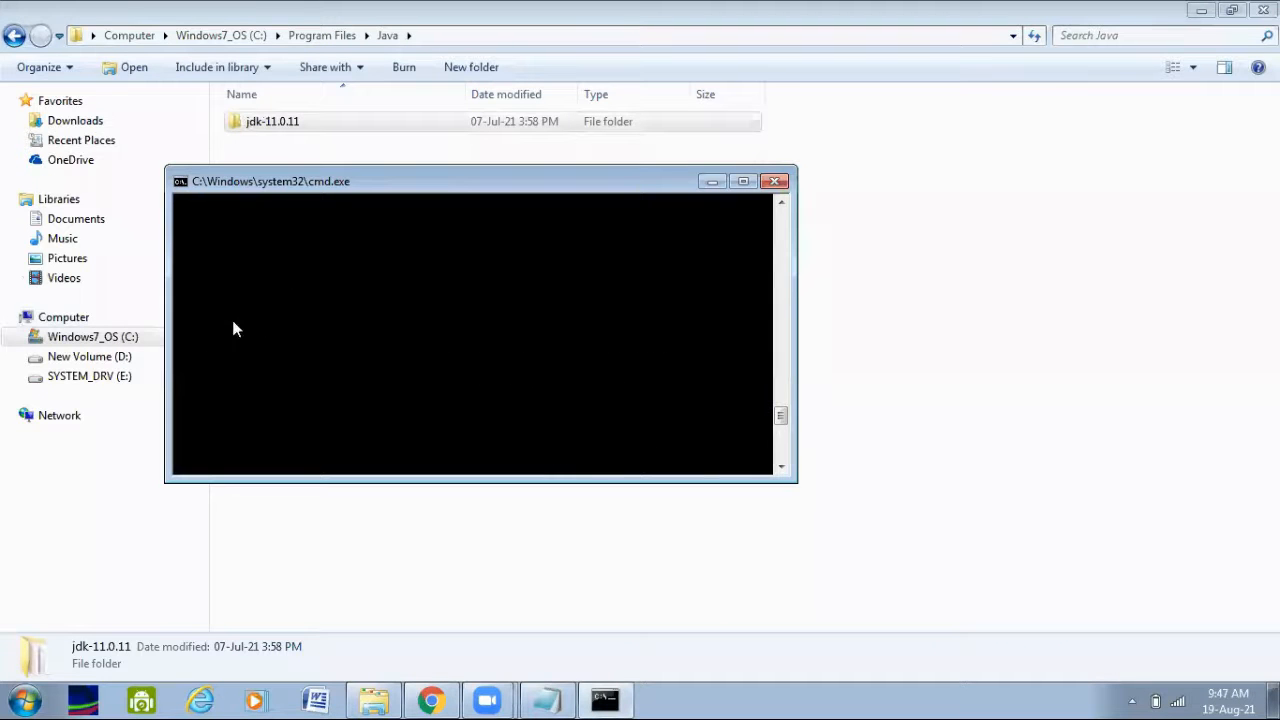
{"action": "scroll", "coordinate": [218, 272], "scroll_direction": "up", "scroll_amount": 15}
{"action": "scroll", "coordinate": [218, 272], "scroll_direction": "down", "scroll_amount": 5}
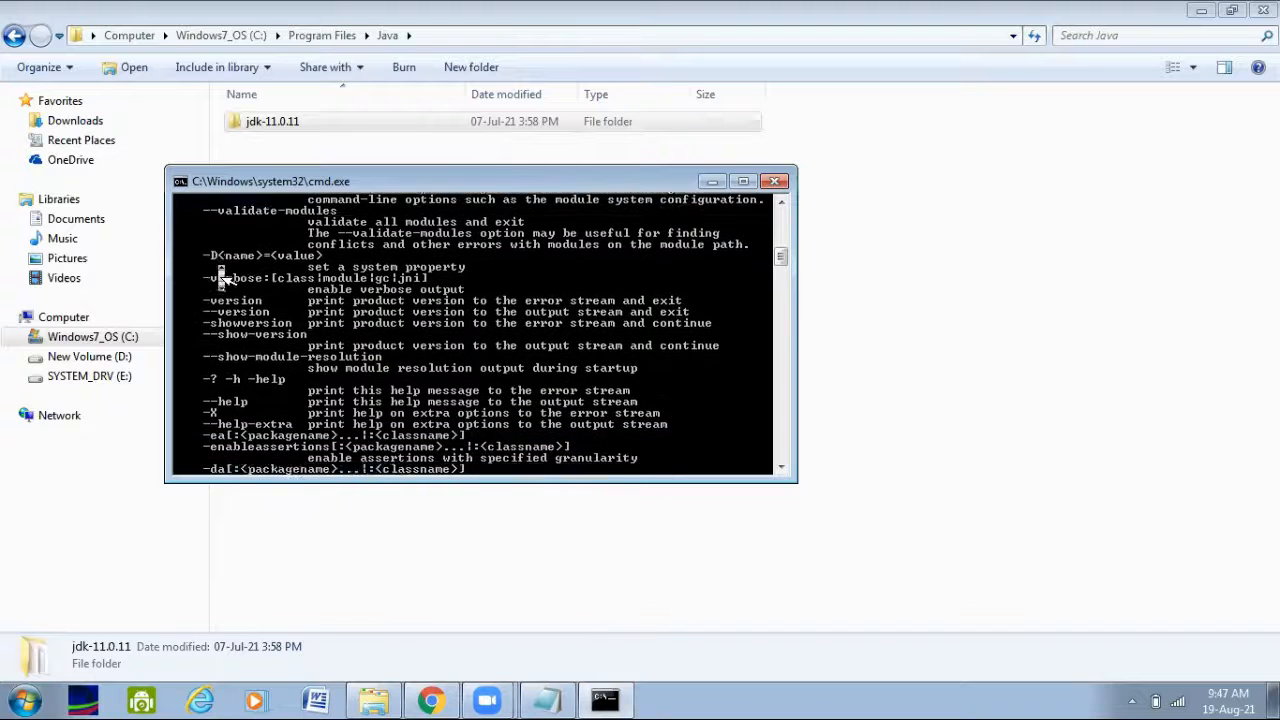
{"action": "scroll", "coordinate": [218, 272], "scroll_direction": "down", "scroll_amount": 1}
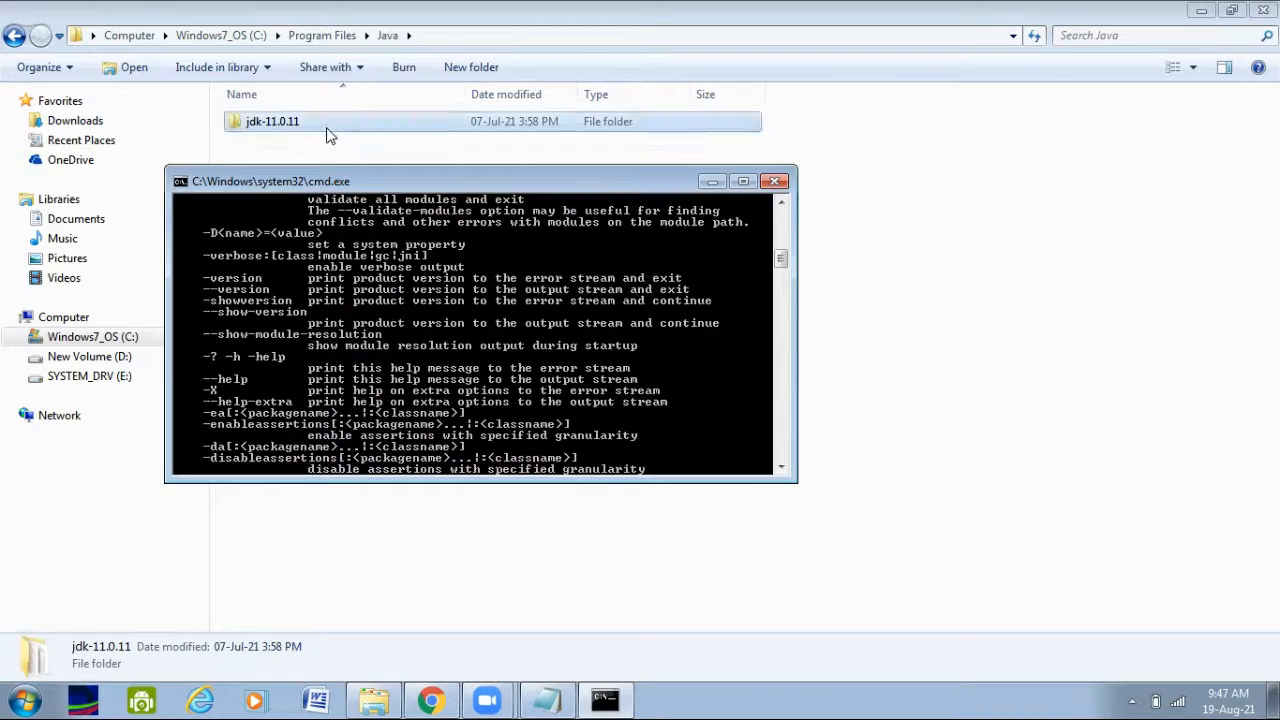
Step: Open a Command Prompt directly in the C:\Program Files\Java folder and close it again
{"action": "left_click", "coordinate": [444, 38]}
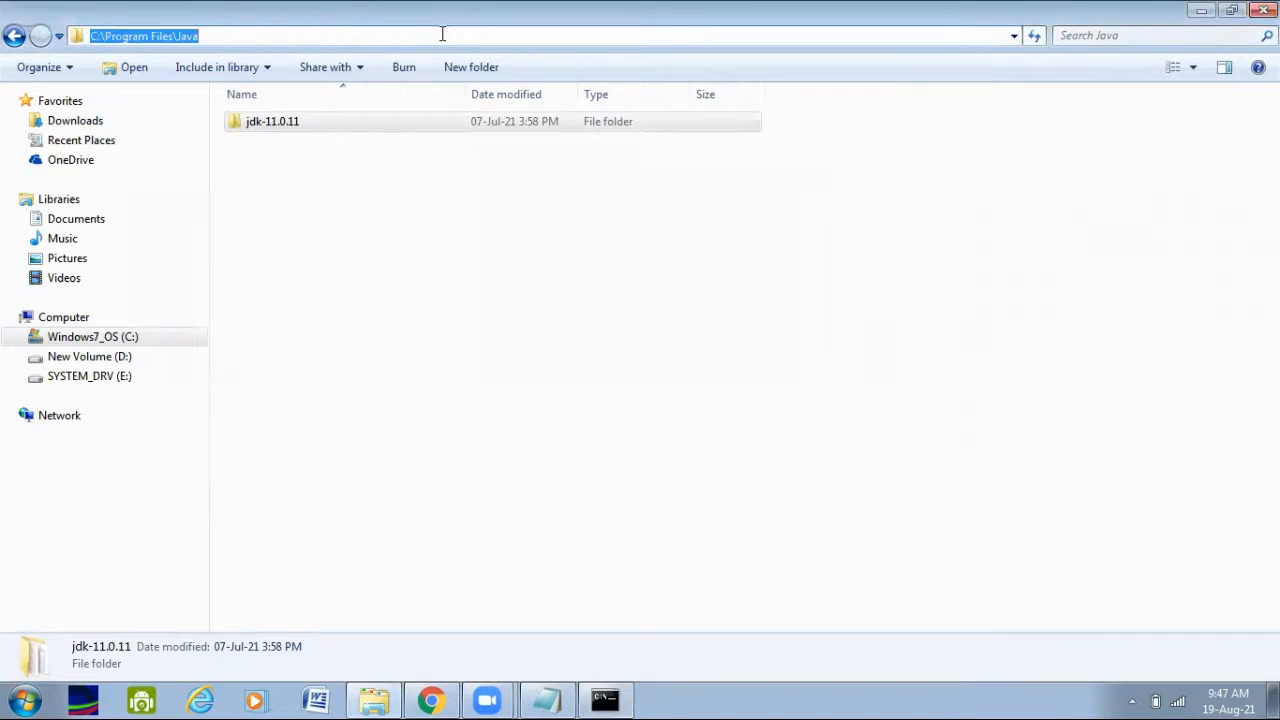
{"action": "type", "text": "cmd"}
{"action": "key", "text": "Return"}
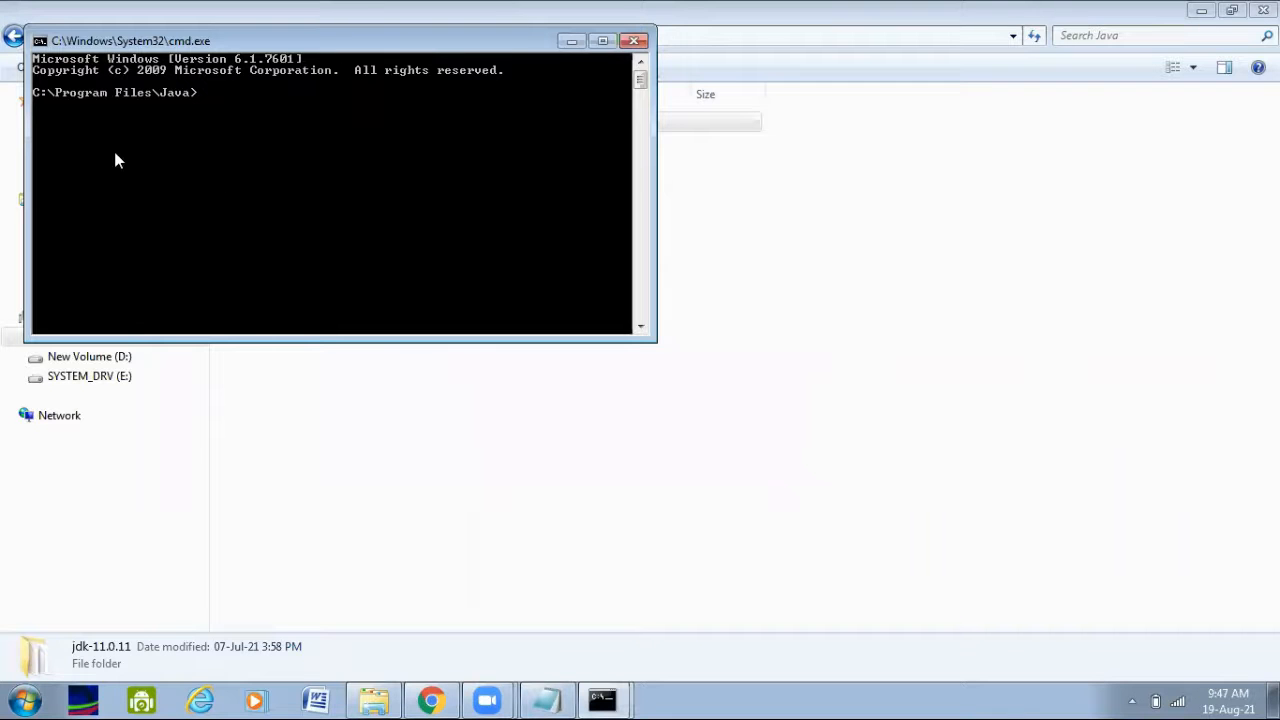
{"action": "left_click", "coordinate": [633, 40]}
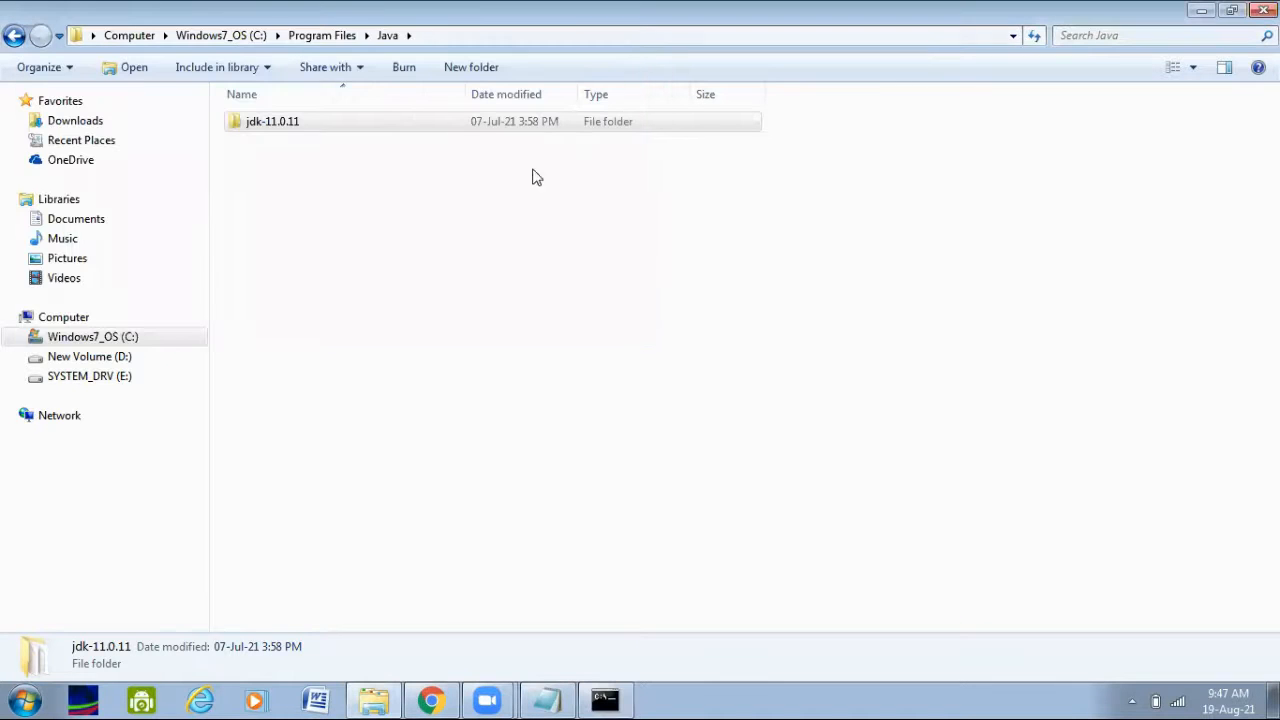
Step: Search Windows for "envi" and open the environment variables settings for the current account
{"action": "left_click", "coordinate": [16, 698]}
{"action": "type", "text": "evn"}
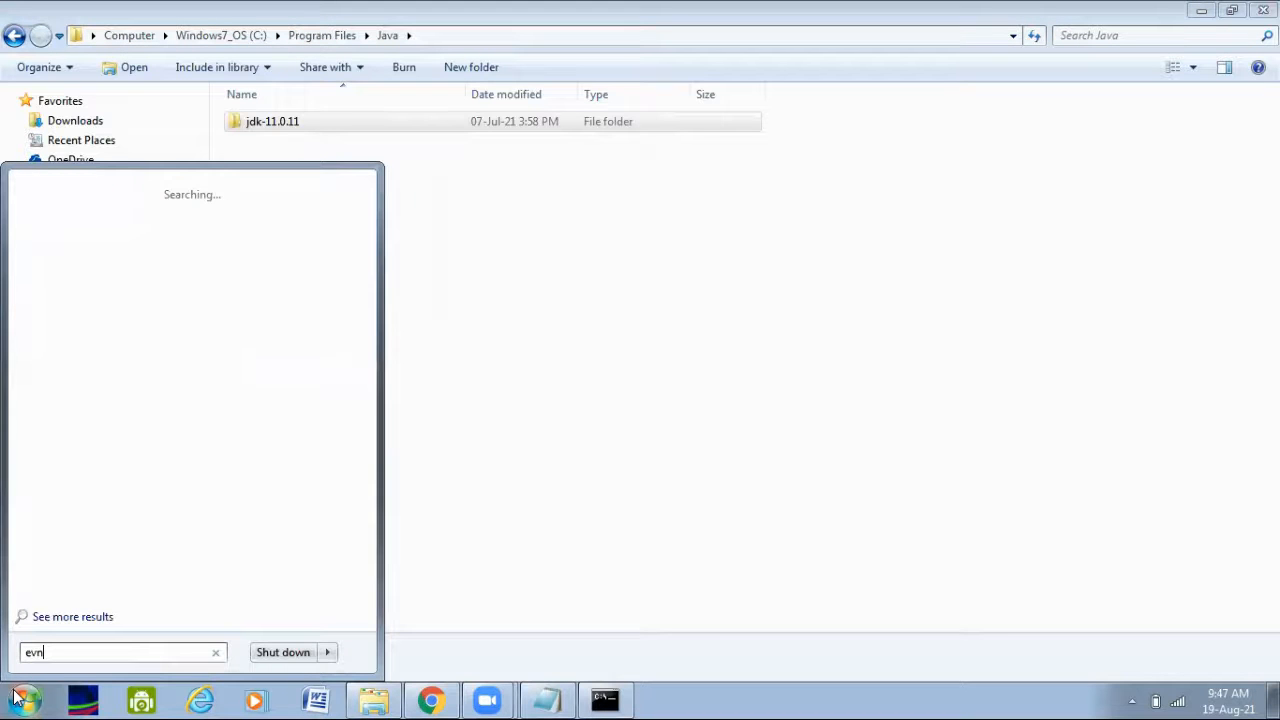
{"action": "key", "text": "BackSpace"}
{"action": "key", "text": "BackSpace"}
{"action": "type", "text": "nvi"}
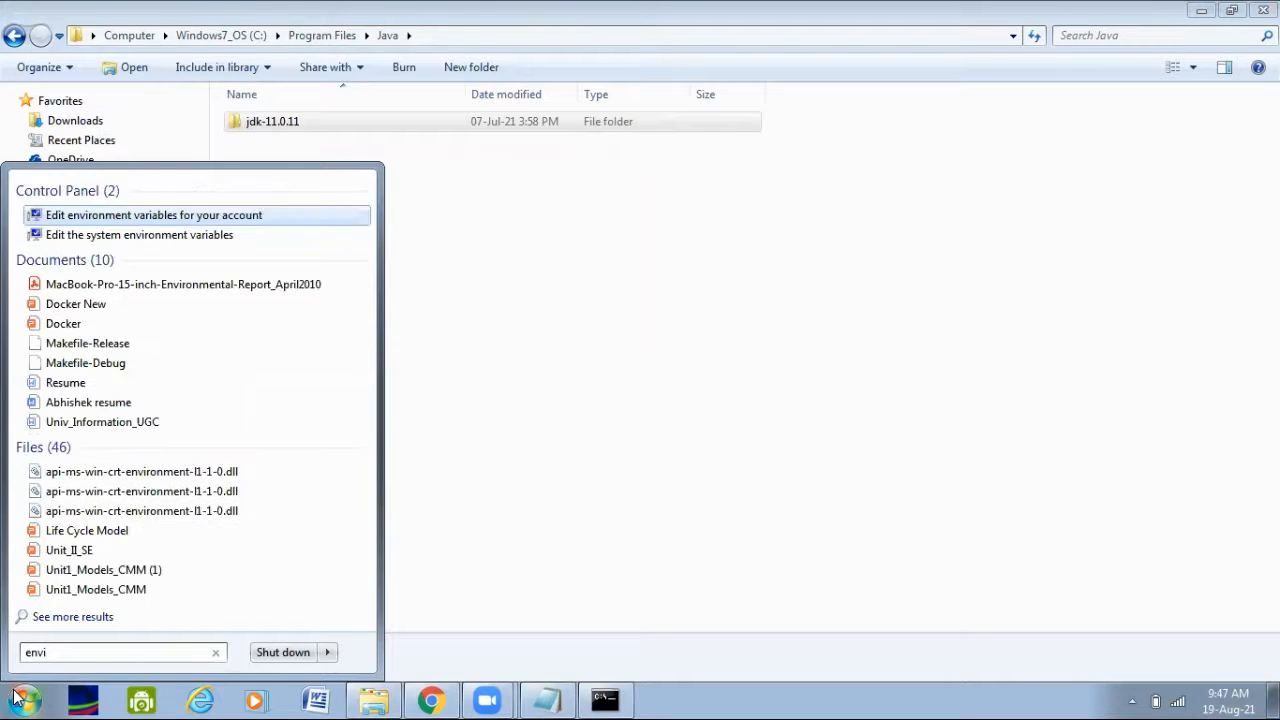
{"action": "key", "text": "Return"}
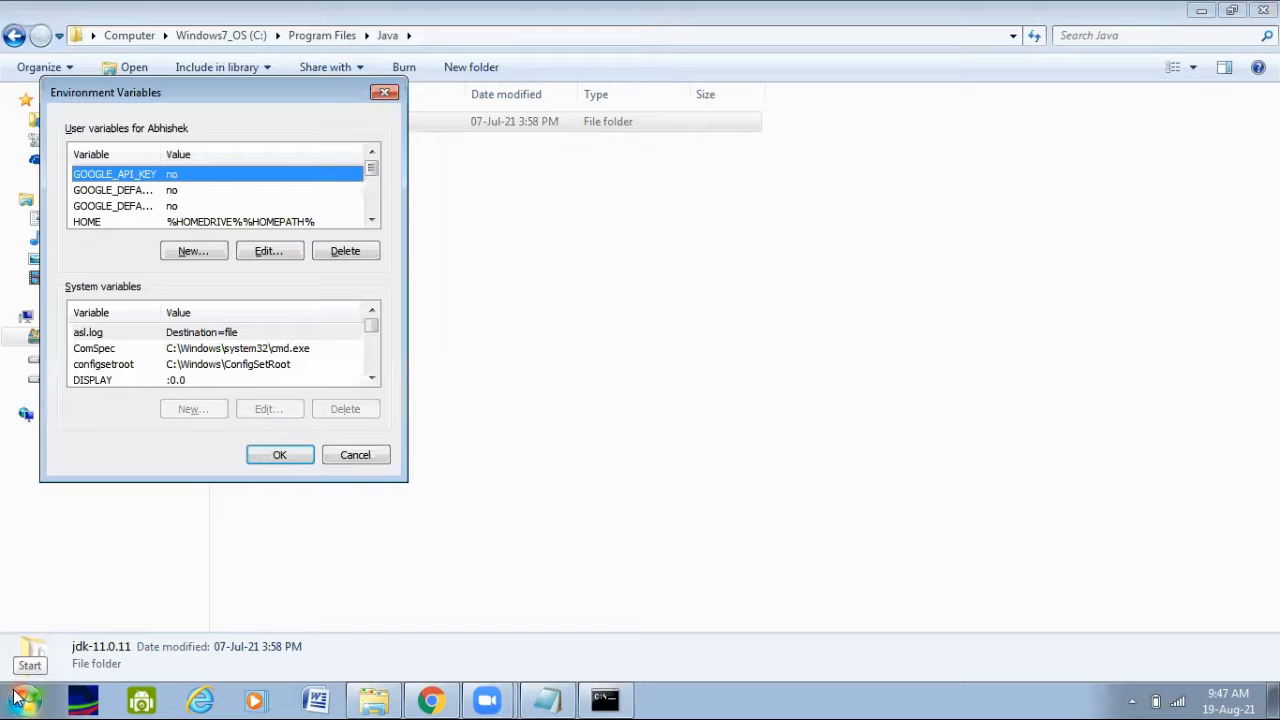
Step: Find the PATH entry among the user variables and open it for editing
{"action": "left_click", "coordinate": [371, 220]}
{"action": "left_click", "coordinate": [371, 221]}
{"action": "left_click", "coordinate": [371, 221]}
{"action": "left_click", "coordinate": [371, 221]}
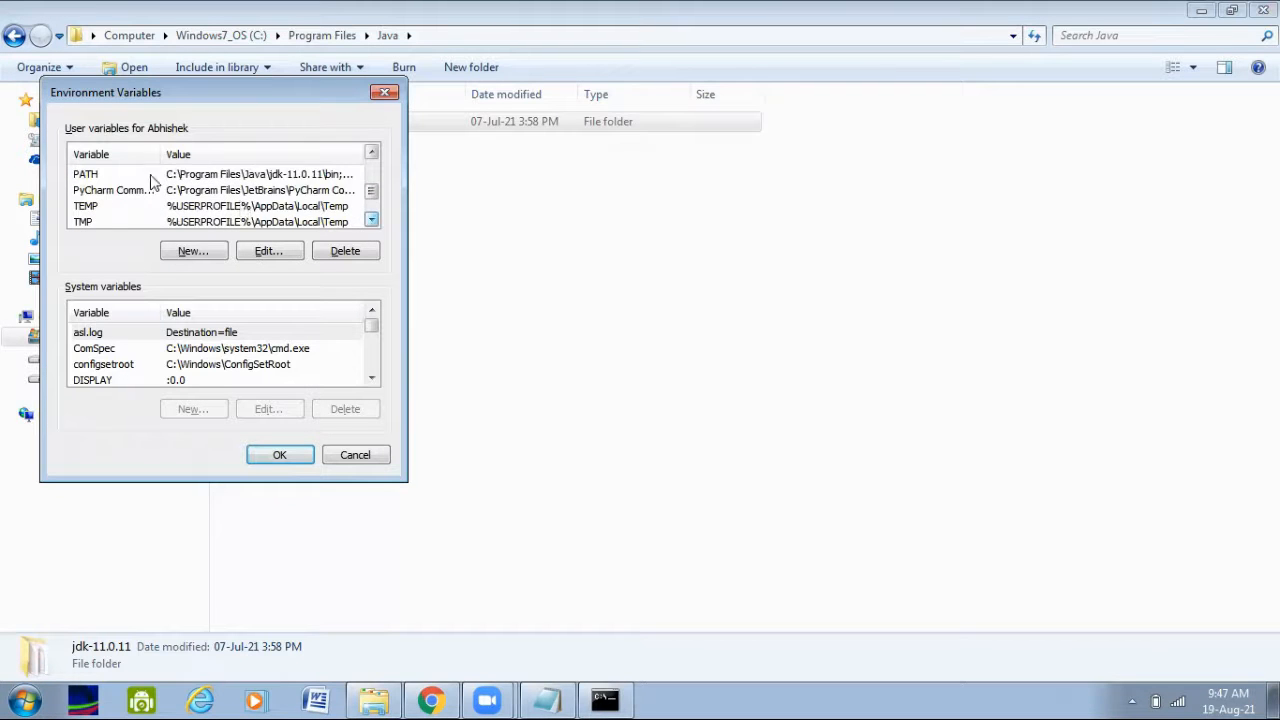
{"action": "left_click", "coordinate": [89, 175]}
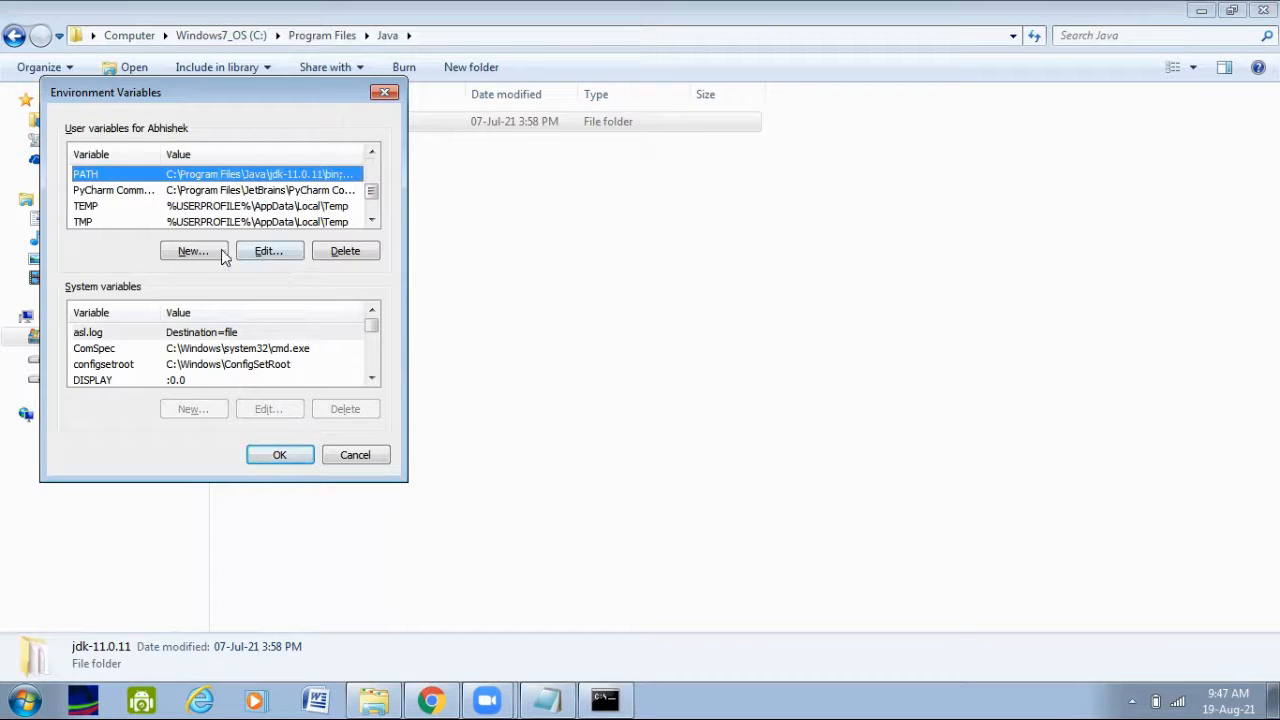
{"action": "left_click", "coordinate": [266, 251]}
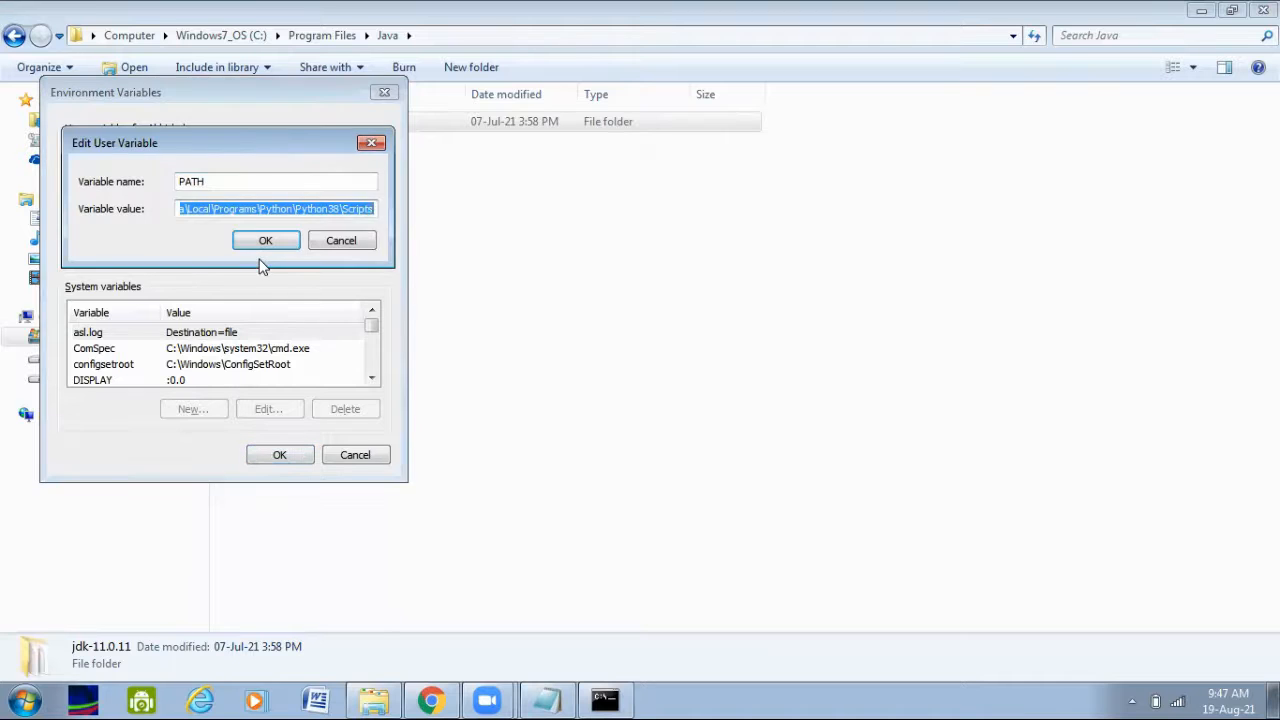
Step: Try adding a semicolon at the end of the PATH value and remove it again
{"action": "left_click", "coordinate": [373, 210]}
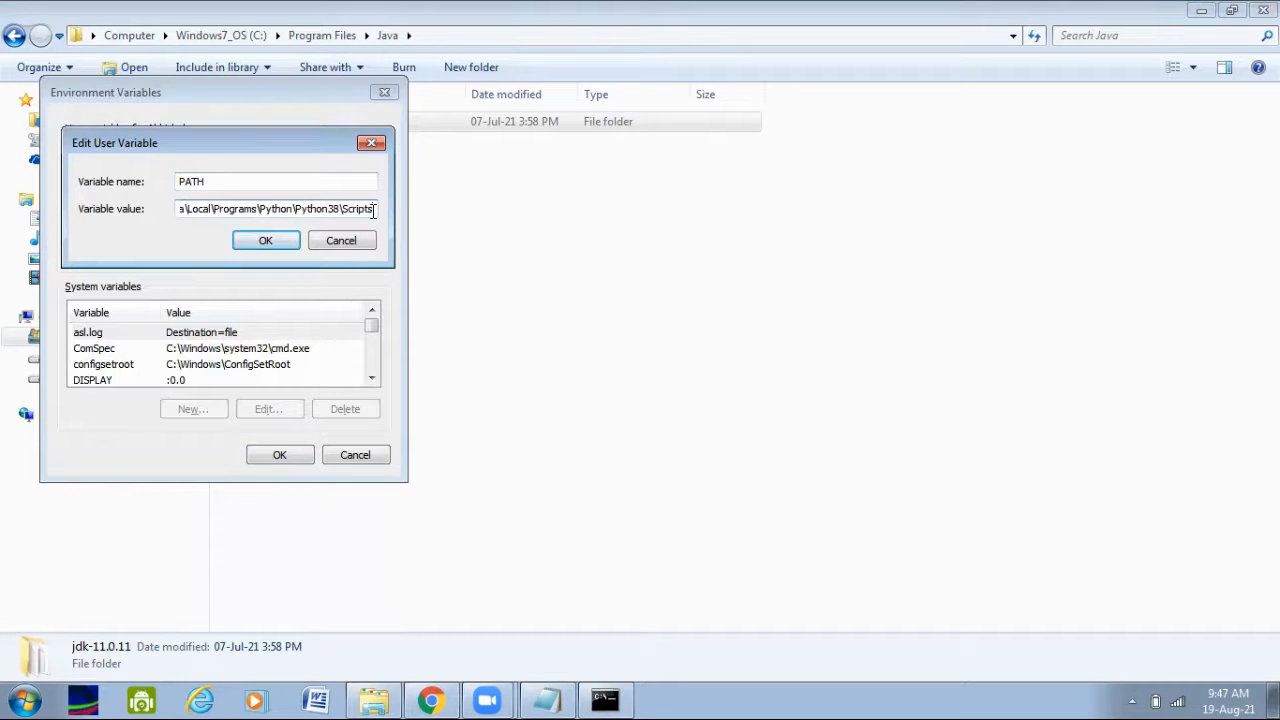
{"action": "type", "text": ";"}
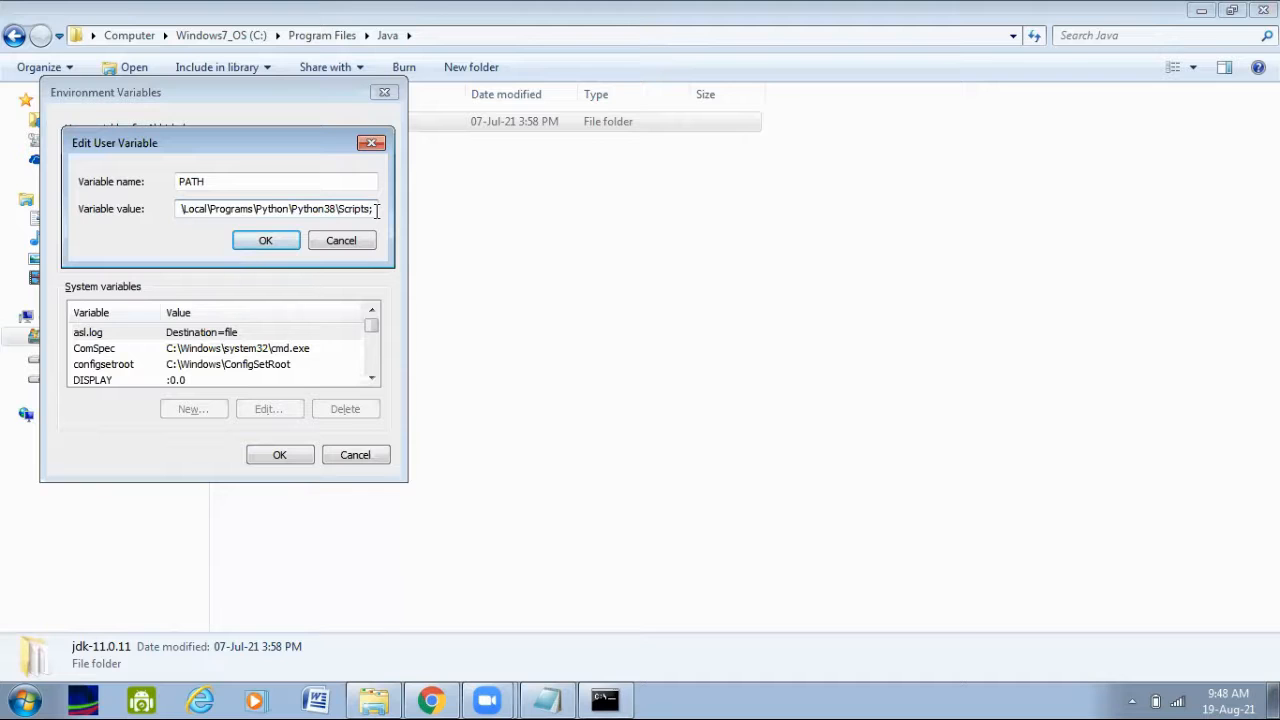
{"action": "key", "text": "BackSpace"}
Step: Examine the PATH value from its end back to the Java entry near its beginning
{"action": "key", "text": "Left"}
{"action": "key", "text": "Left"}
{"action": "key", "text": "Left"}
{"action": "key", "text": "Left"}
{"action": "key", "text": "Left"}
{"action": "key", "text": "Left"}
{"action": "key", "text": "Left"}
{"action": "key", "text": "Left"}
{"action": "key", "text": "Left"}
{"action": "key", "text": "Left"}
{"action": "key", "text": "Left"}
{"action": "key", "text": "Left"}
{"action": "key", "text": "Left"}
{"action": "key", "text": "Left"}
{"action": "key", "text": "Left"}
{"action": "key", "text": "Left"}
{"action": "key", "text": "Left"}
{"action": "key", "text": "Left"}
{"action": "key", "text": "Left"}
{"action": "key", "text": "Left"}
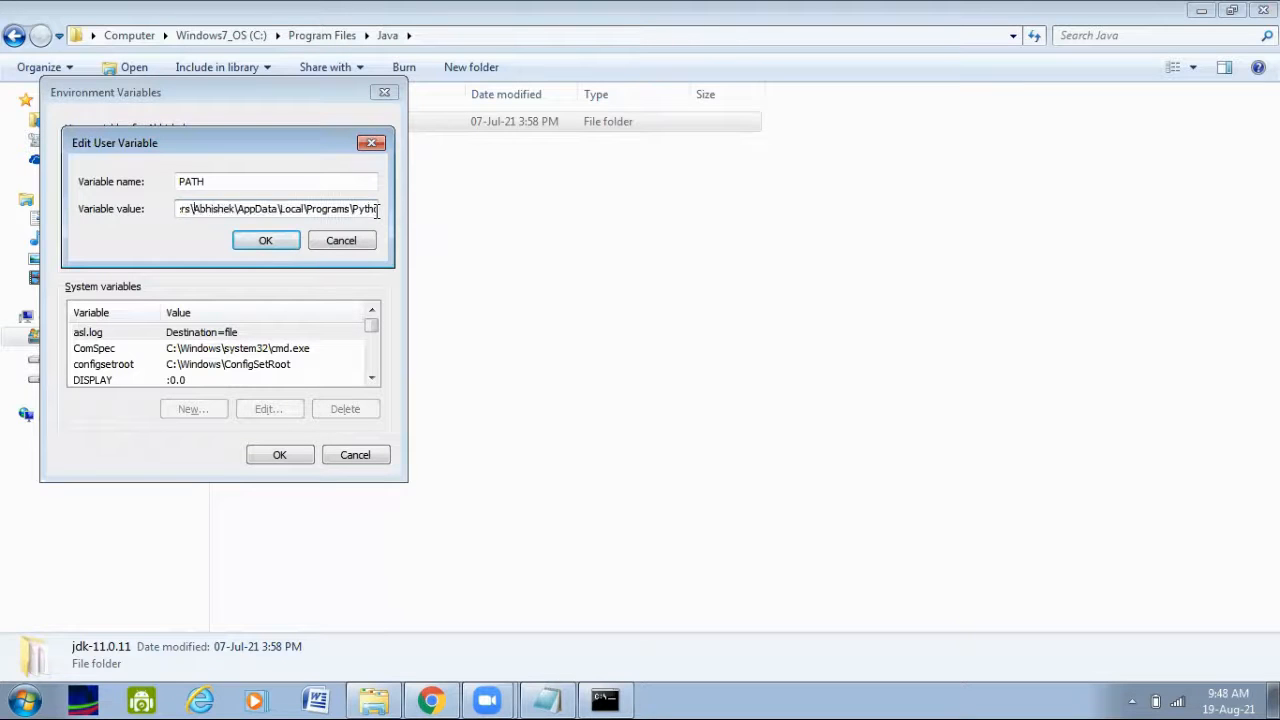
{"action": "key", "text": "Left"}
{"action": "key", "text": "Left"}
{"action": "key", "text": "Left"}
{"action": "key", "text": "Left"}
{"action": "key", "text": "Left"}
{"action": "key", "text": "Left"}
{"action": "key", "text": "Left"}
{"action": "key", "text": "Left"}
{"action": "key", "text": "Left"}
{"action": "key", "text": "Left"}
{"action": "key", "text": "Left"}
{"action": "key", "text": "Left"}
{"action": "key", "text": "Left"}
{"action": "key", "text": "Left"}
{"action": "key", "text": "Left"}
{"action": "key", "text": "Left"}
{"action": "key", "text": "Left"}
{"action": "key", "text": "Left"}
{"action": "key", "text": "Left"}
{"action": "key", "text": "Left"}
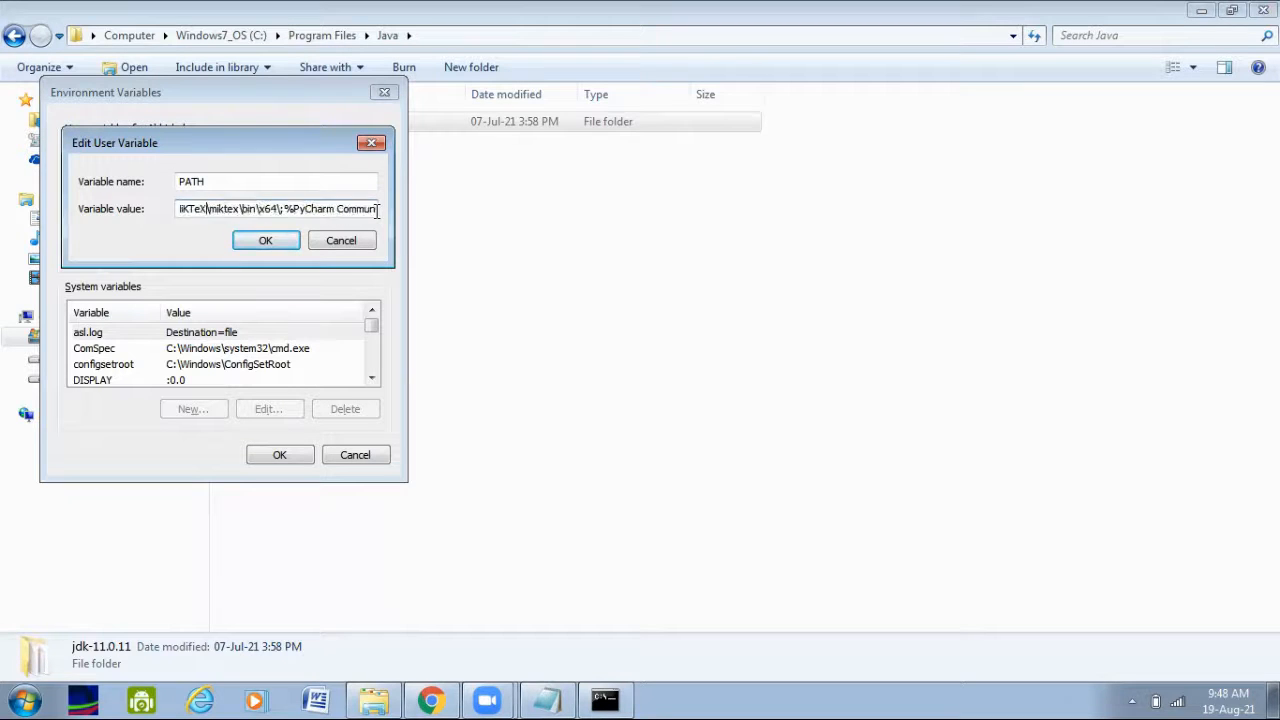
{"action": "key", "text": "Left"}
{"action": "key", "text": "Left"}
{"action": "key", "text": "Left"}
{"action": "key", "text": "Left"}
{"action": "key", "text": "Left"}
{"action": "key", "text": "Left"}
{"action": "key", "text": "Left"}
{"action": "key", "text": "Left"}
{"action": "key", "text": "Left"}
{"action": "key", "text": "Left"}
{"action": "key", "text": "Left"}
{"action": "key", "text": "Left"}
{"action": "key", "text": "Left"}
{"action": "key", "text": "Left"}
{"action": "key", "text": "Left"}
{"action": "key", "text": "Left"}
{"action": "key", "text": "Left"}
{"action": "key", "text": "Left"}
{"action": "key", "text": "Left"}
{"action": "key", "text": "Left"}
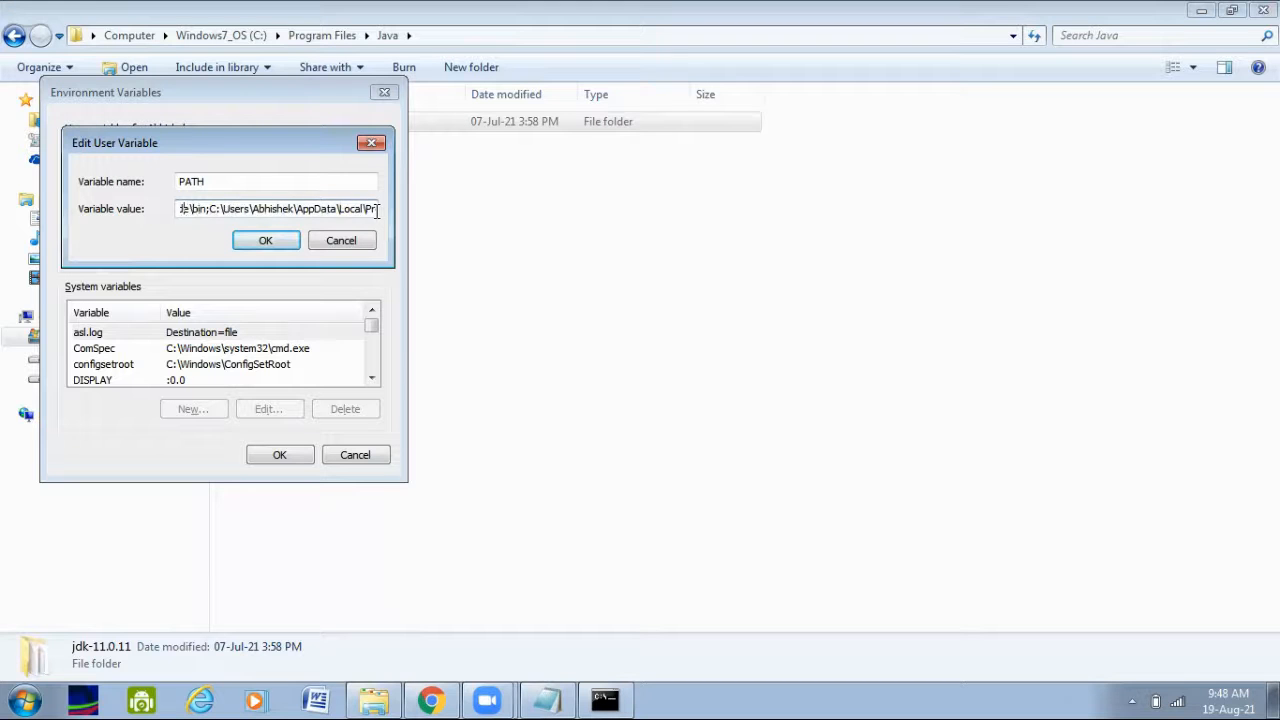
{"action": "key", "text": "Left"}
{"action": "key", "text": "Left"}
{"action": "key", "text": "Left"}
{"action": "key", "text": "Left"}
{"action": "key", "text": "Left"}
{"action": "key", "text": "Left"}
{"action": "key", "text": "Left"}
{"action": "key", "text": "Left"}
{"action": "key", "text": "Left"}
{"action": "key", "text": "Left"}
{"action": "key", "text": "Left"}
{"action": "key", "text": "Left"}
{"action": "key", "text": "Left"}
{"action": "key", "text": "Left"}
{"action": "key", "text": "Left"}
{"action": "key", "text": "Left"}
{"action": "key", "text": "Left"}
{"action": "key", "text": "Left"}
{"action": "key", "text": "Left"}
{"action": "key", "text": "Left"}
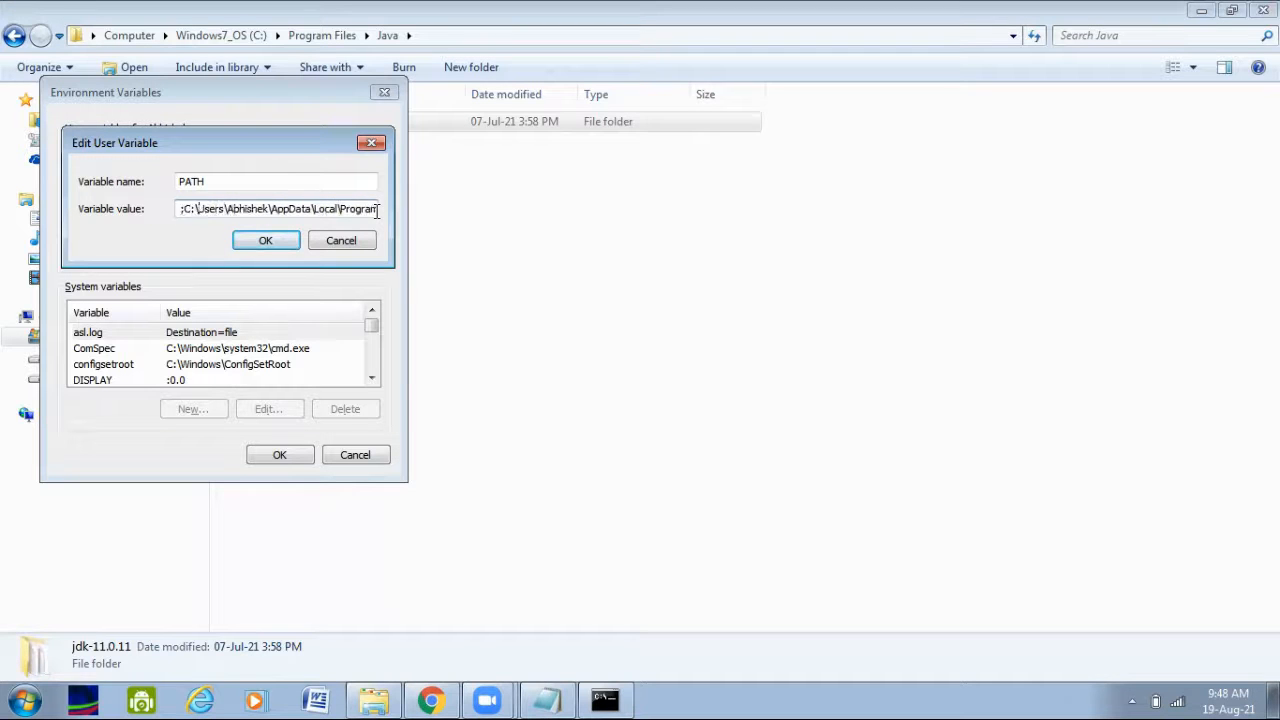
{"action": "key", "text": "Left"}
{"action": "key", "text": "Left"}
{"action": "key", "text": "Left"}
{"action": "key", "text": "Left"}
{"action": "key", "text": "Left"}
{"action": "key", "text": "Left"}
{"action": "key", "text": "Left"}
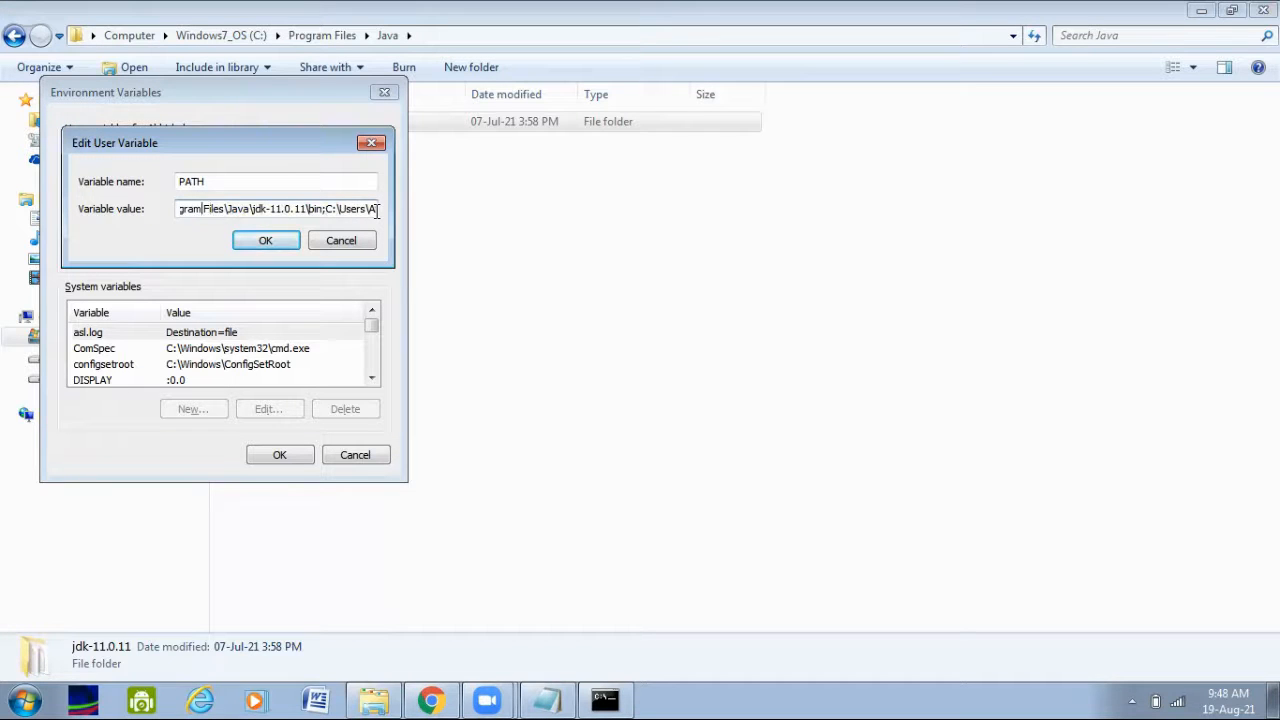
Step: Highlight the C:\Program Files\Java\jdk-11.0.11\bin entry in the PATH value, and close the variable dialogs without saving
{"action": "key", "text": "Right"}
{"action": "key", "text": "Right"}
{"action": "key", "text": "Right"}
{"action": "key", "text": "Right"}
{"action": "key", "text": "Right"}
{"action": "key", "text": "Right"}
{"action": "key", "text": "Right"}
{"action": "key", "text": "Right"}
{"action": "key", "text": "Right"}
{"action": "key", "text": "Right"}
{"action": "key", "text": "Right"}
{"action": "key", "text": "Right"}
{"action": "key", "text": "Right"}
{"action": "key", "text": "Right"}
{"action": "key", "text": "Right"}
{"action": "key", "text": "Right"}
{"action": "key", "text": "Right"}
{"action": "key", "text": "Right"}
{"action": "key", "text": "Right"}
{"action": "key", "text": "Right"}
{"action": "key", "text": "Right"}
{"action": "key", "text": "shift+Left"}
{"action": "key", "text": "shift+Left"}
{"action": "key", "text": "shift+Left"}
{"action": "key", "text": "shift+Left"}
{"action": "key", "text": "shift+Left"}
{"action": "key", "text": "shift+Left"}
{"action": "key", "text": "shift+Left"}
{"action": "key", "text": "shift+Left"}
{"action": "key", "text": "shift+Left"}
{"action": "key", "text": "shift+Left"}
{"action": "key", "text": "shift+Left"}
{"action": "key", "text": "shift+Left"}
{"action": "key", "text": "shift+Left"}
{"action": "key", "text": "shift+Left"}
{"action": "key", "text": "shift+Left"}
{"action": "key", "text": "shift+Left"}
{"action": "key", "text": "shift+Left"}
{"action": "key", "text": "shift+Left"}
{"action": "key", "text": "shift+Left"}
{"action": "key", "text": "shift+Left"}
{"action": "key", "text": "shift+Left"}
{"action": "key", "text": "shift+Left"}
{"action": "key", "text": "shift+Left"}
{"action": "key", "text": "shift+Left"}
{"action": "key", "text": "shift+Left"}
{"action": "key", "text": "shift+Left"}
{"action": "key", "text": "shift+Left"}
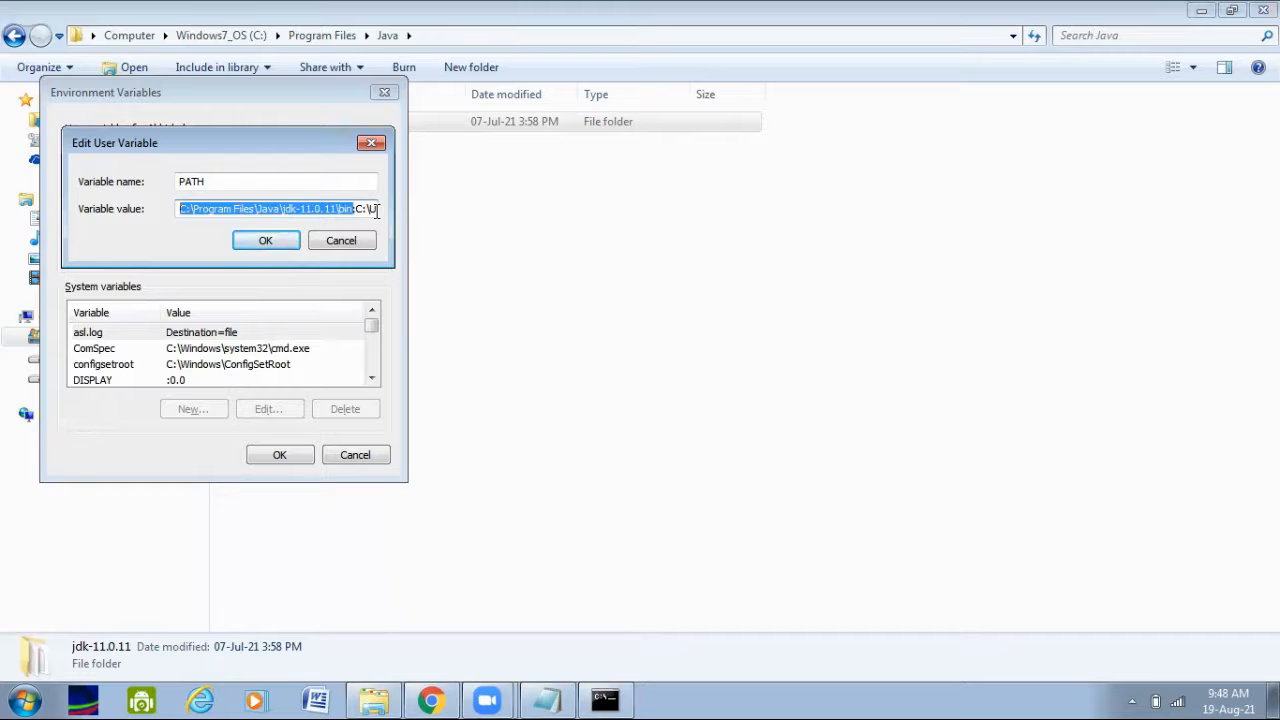
{"action": "left_click", "coordinate": [357, 240]}
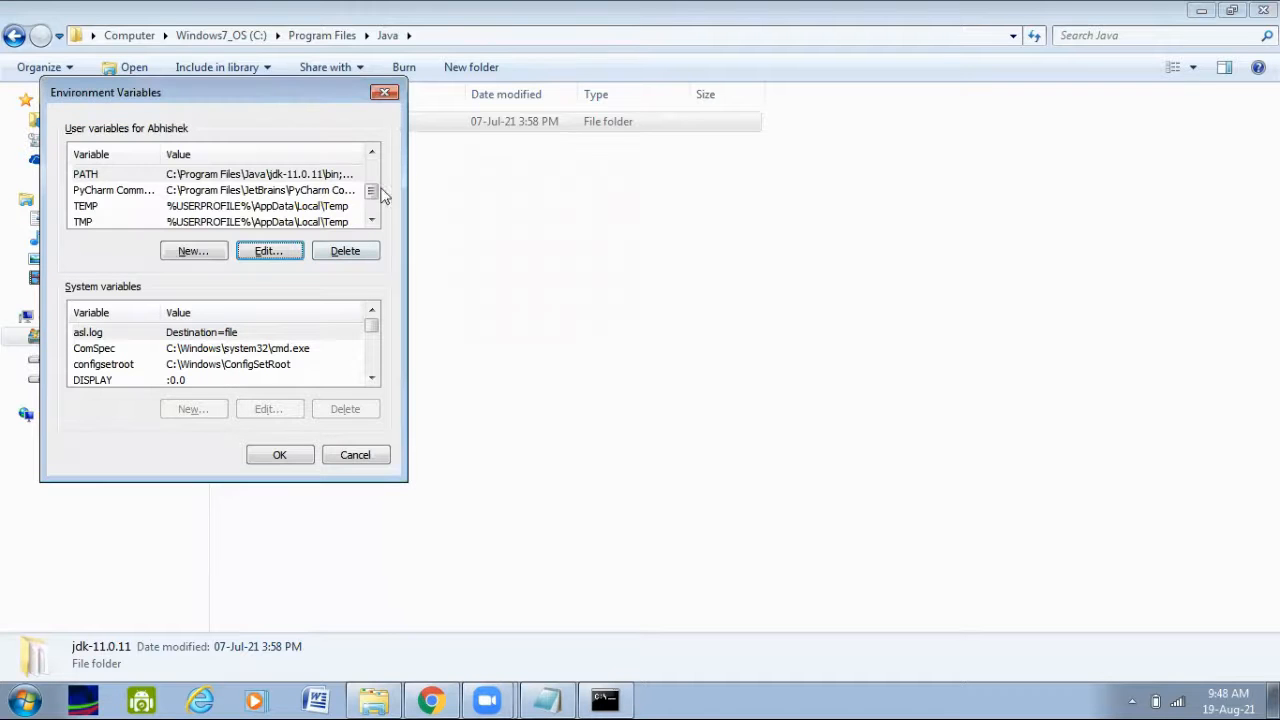
{"action": "left_click", "coordinate": [388, 92]}
Step: Return to the Command Prompt, review the rest of the java command's output down to the prompt, and minimize the window
{"action": "left_click", "coordinate": [605, 700]}
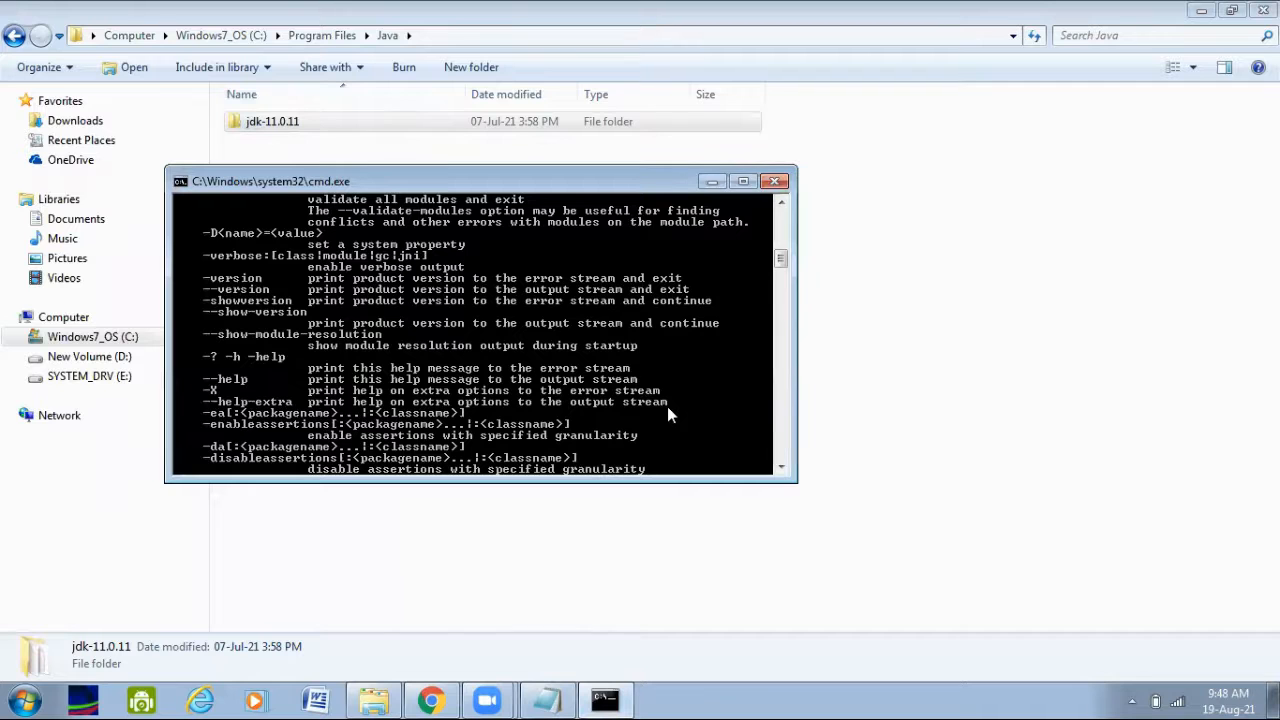
{"action": "scroll", "coordinate": [667, 406], "scroll_direction": "down", "scroll_amount": 8}
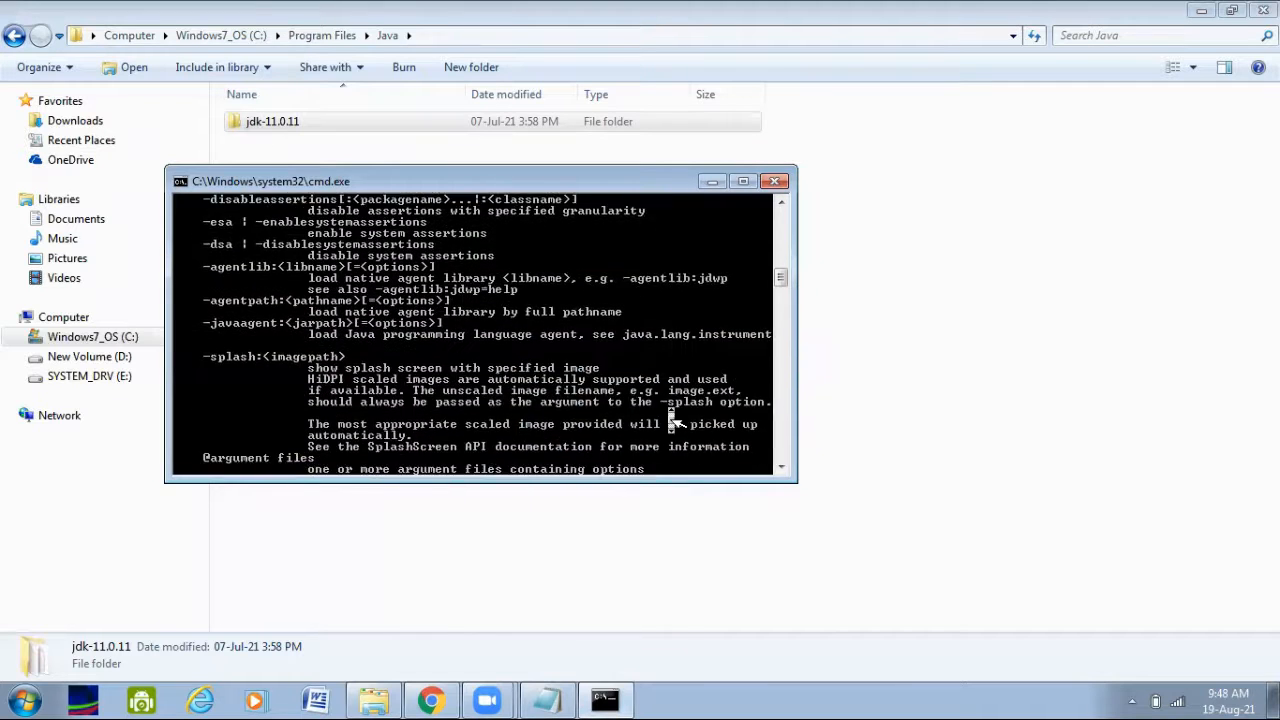
{"action": "scroll", "coordinate": [670, 416], "scroll_direction": "down", "scroll_amount": 1}
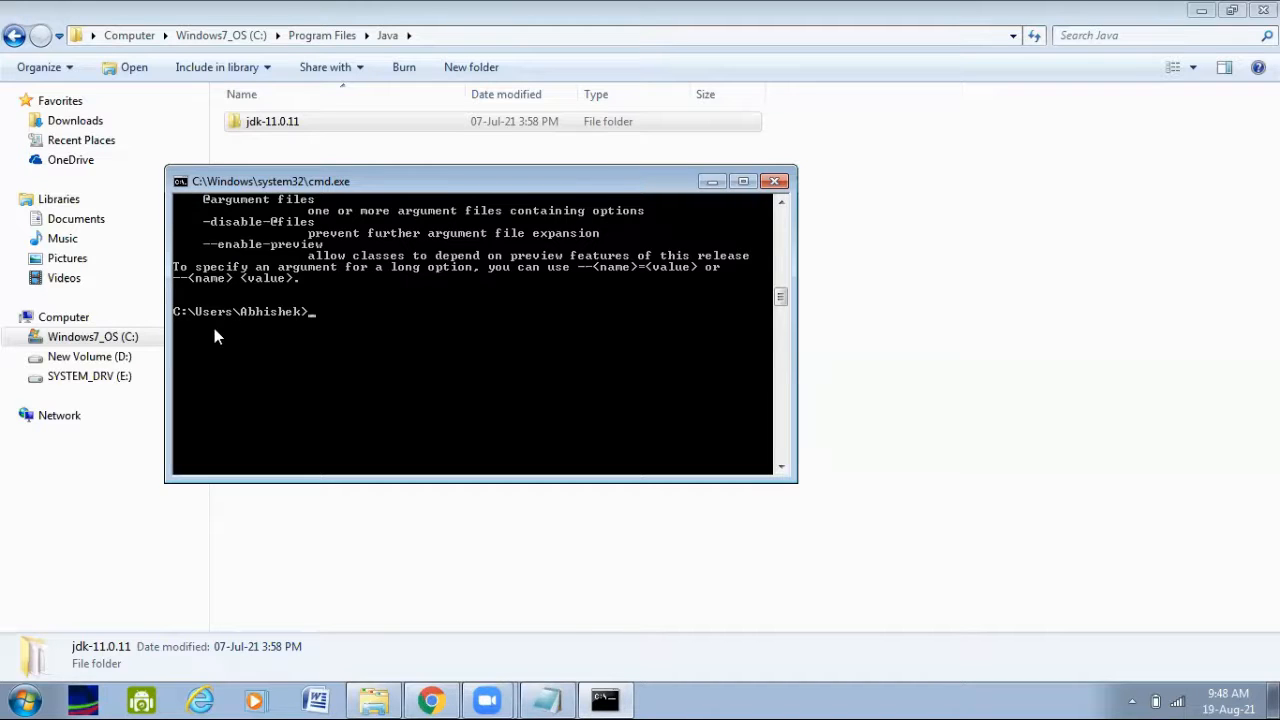
{"action": "left_click", "coordinate": [712, 184]}
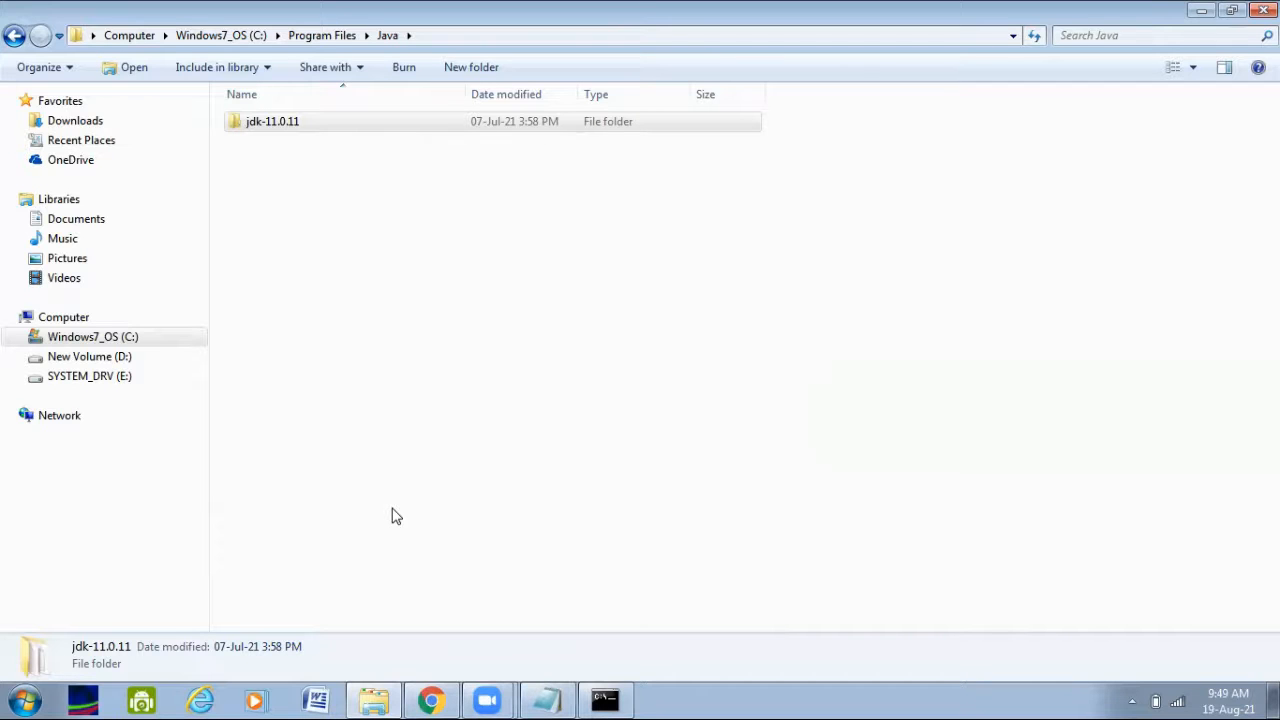
Step: Switch to Notepad and start a new blank document, discarding the unsaved text
{"action": "left_click", "coordinate": [546, 699]}
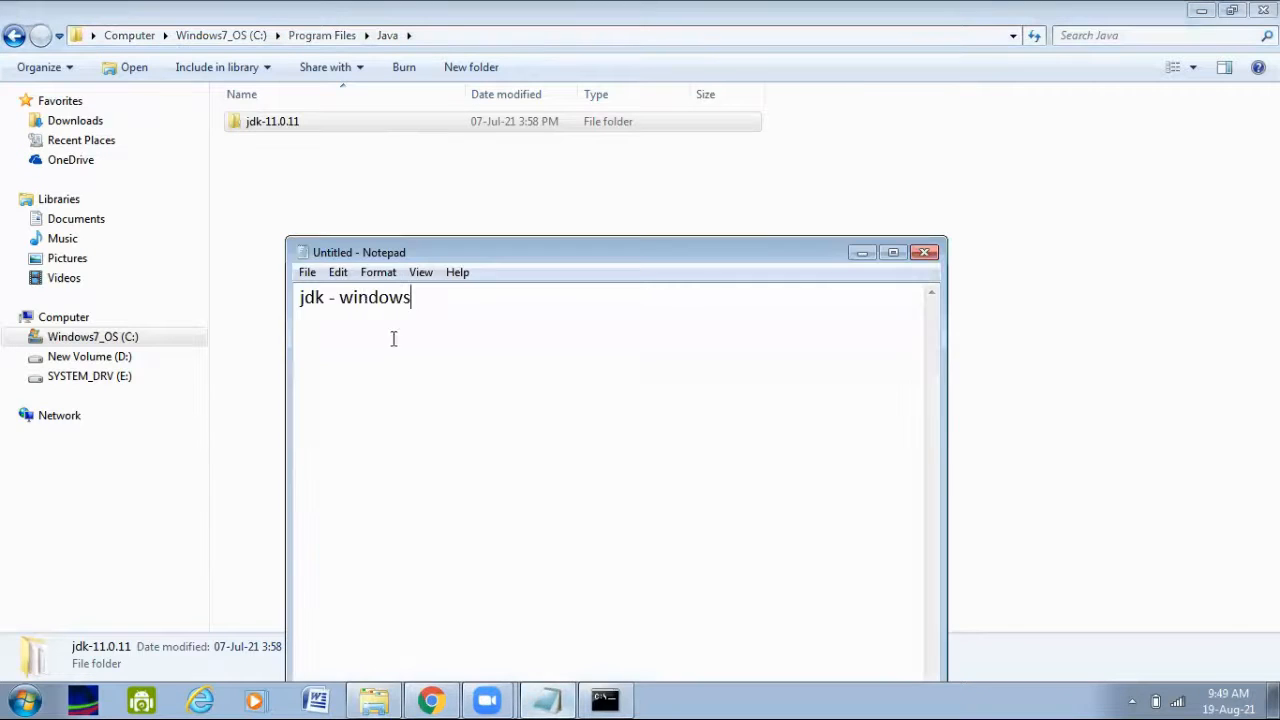
{"action": "left_click", "coordinate": [307, 272]}
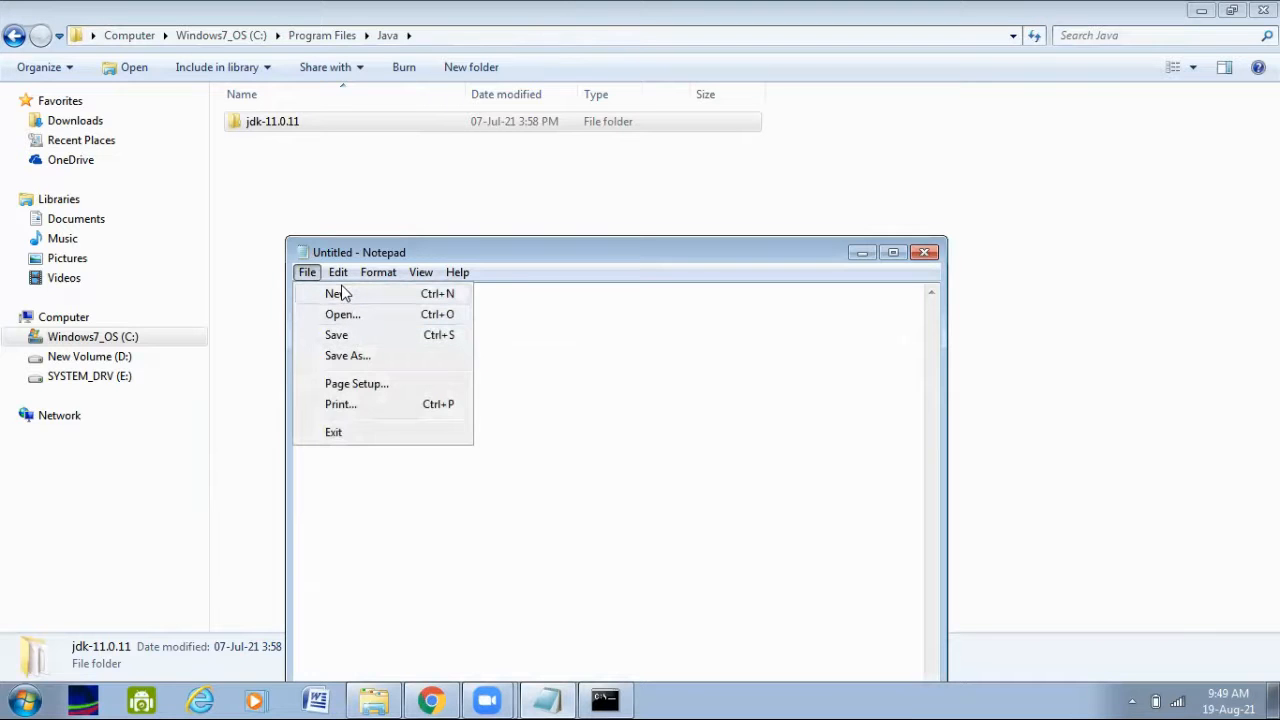
{"action": "left_click", "coordinate": [340, 293]}
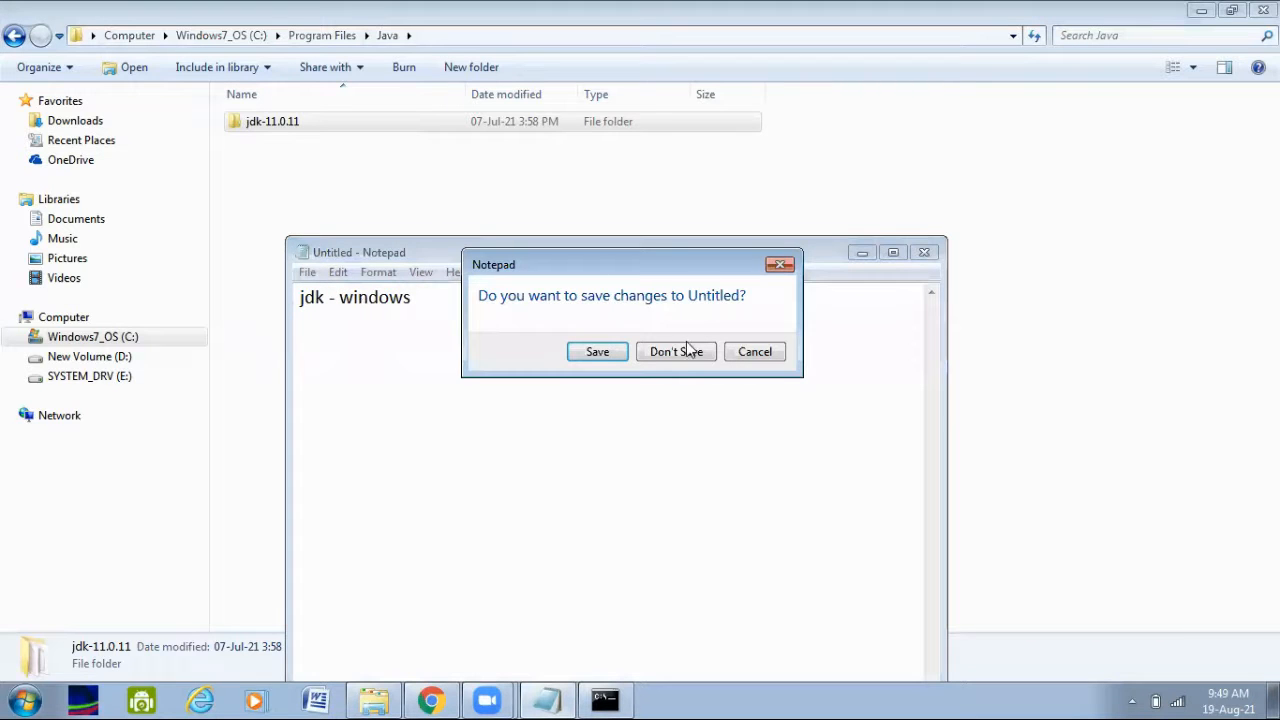
{"action": "left_click", "coordinate": [688, 345]}
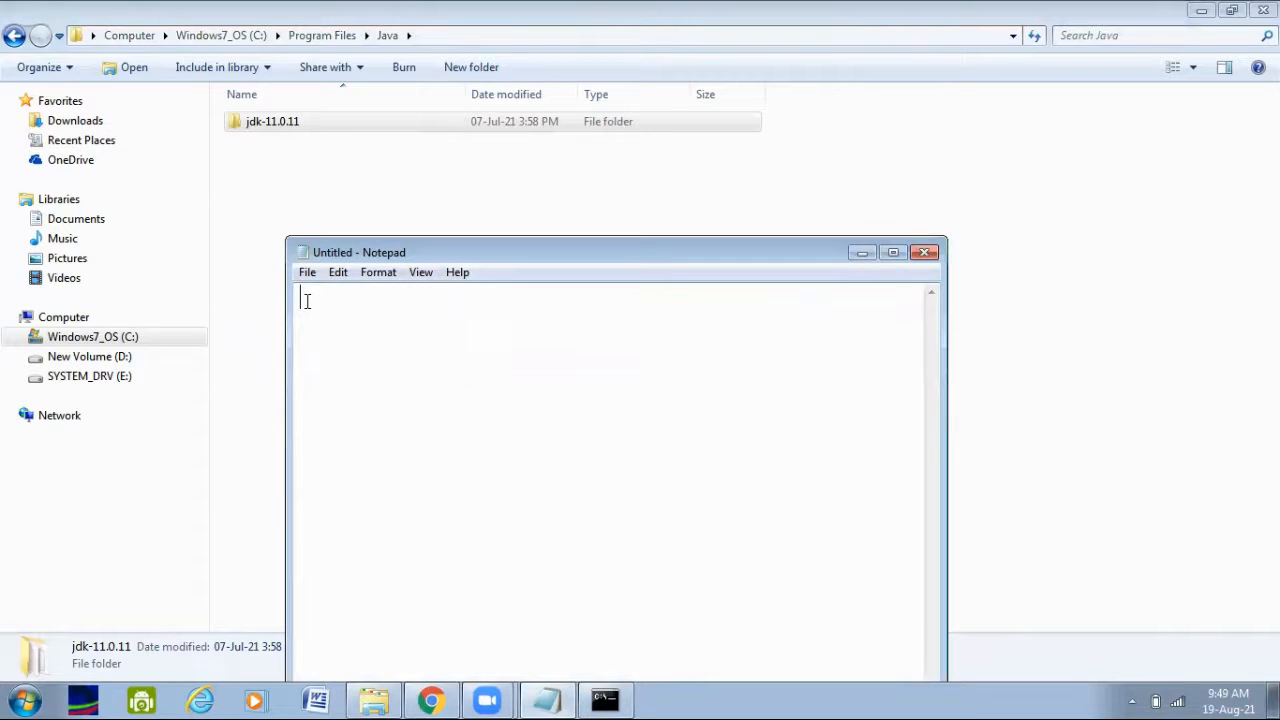
Step: Write the class header "public class test" followed by an opening brace on its own line
{"action": "type", "text": "class"}
{"action": "key", "text": "BackSpace"}
{"action": "key", "text": "BackSpace"}
{"action": "key", "text": "BackSpace"}
{"action": "key", "text": "BackSpace"}
{"action": "key", "text": "BackSpace"}
{"action": "type", "text": "public"}
{"action": "type", "text": "class test"}
{"action": "key", "text": "Return"}
{"action": "type", "text": "{"}
{"action": "key", "text": "Return"}
Step: Declare "public static void main(String[] A)" with its own pair of braces, and add the closing brace of the class
{"action": "type", "text": "public s"}
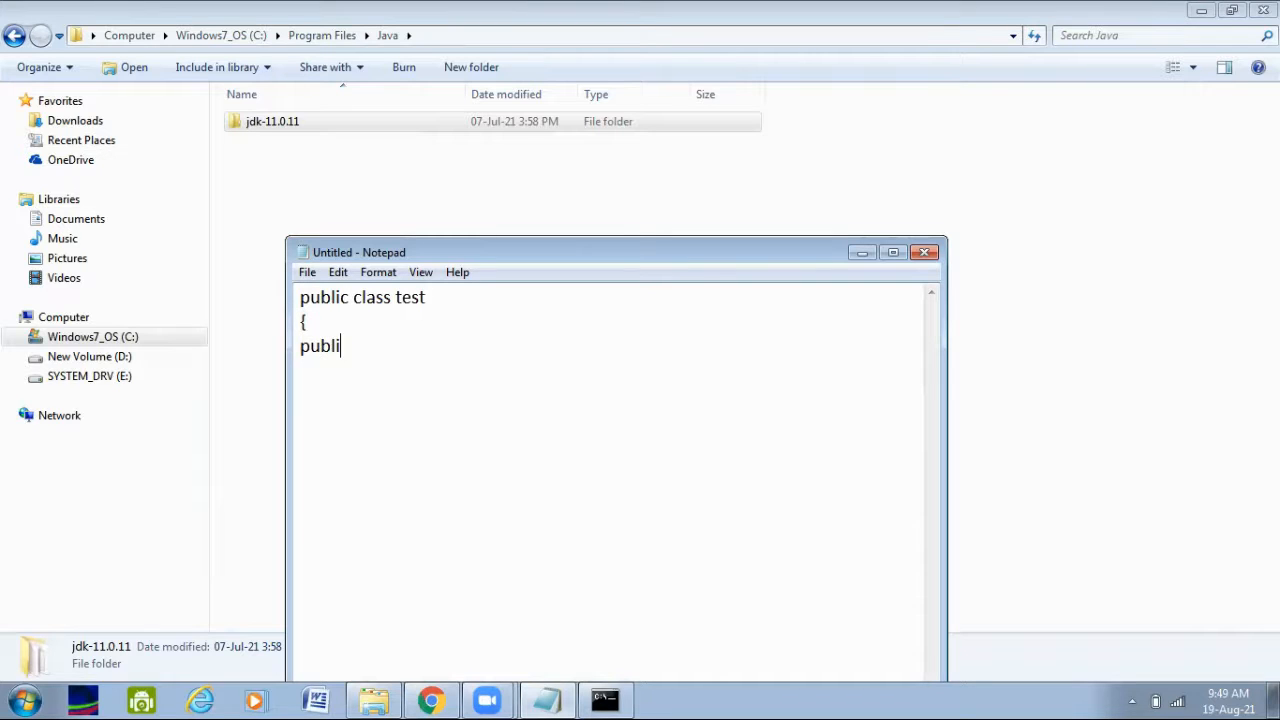
{"action": "type", "text": "tatic void main()"}
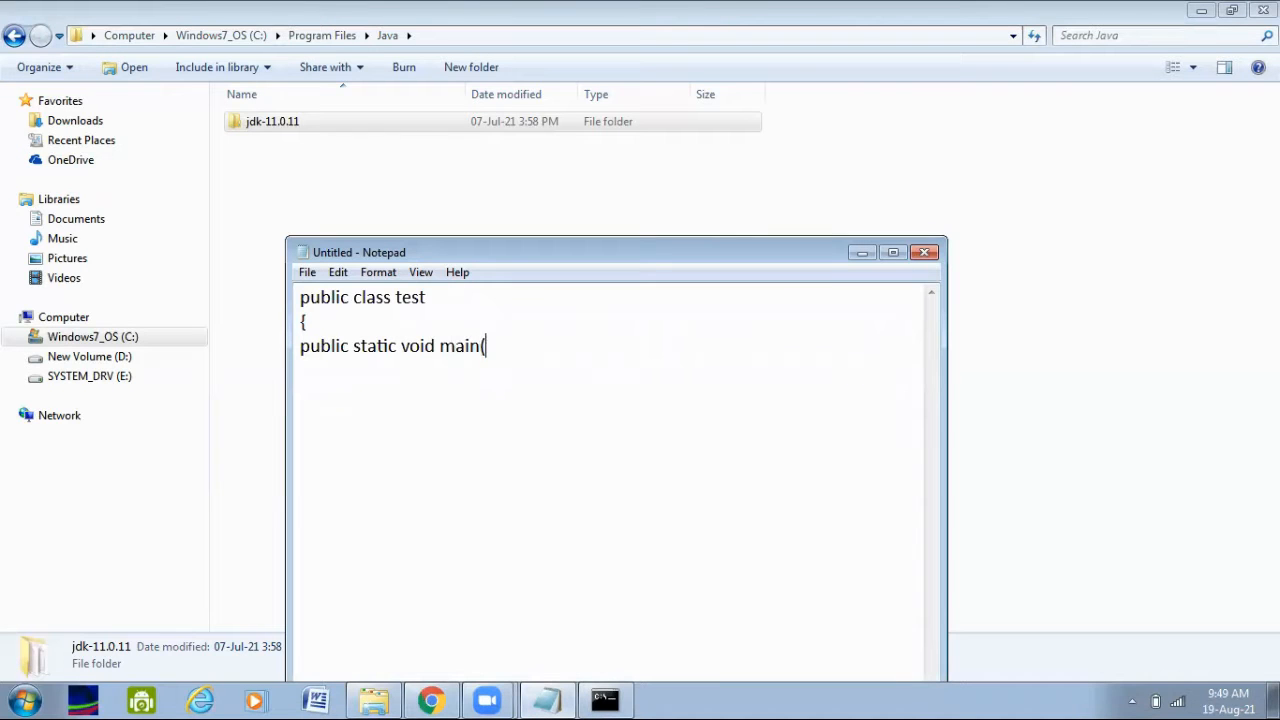
{"action": "key", "text": "Left"}
{"action": "type", "text": "String[] A"}
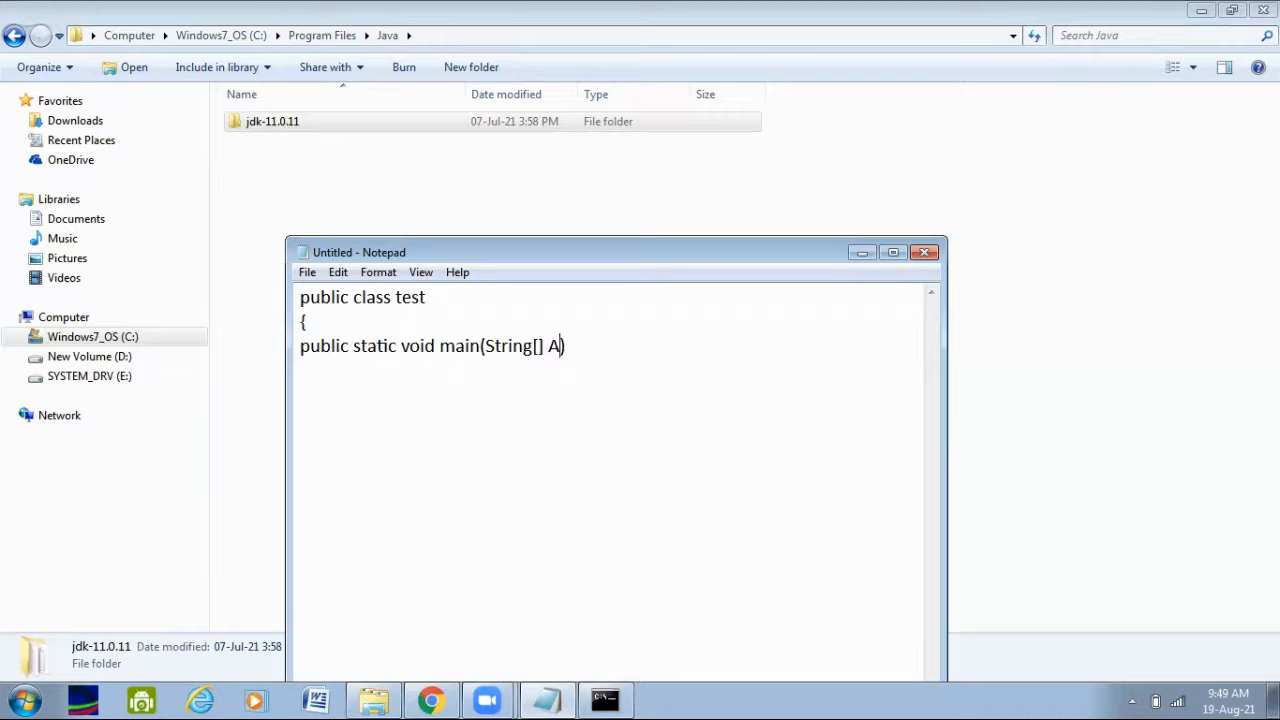
{"action": "key", "text": "Right"}
{"action": "key", "text": "Return"}
{"action": "type", "text": "{"}
{"action": "key", "text": "Return"}
{"action": "type", "text": "}"}
{"action": "key", "text": "Return"}
{"action": "type", "text": "}"}
Step: Insert the line System.out.println("Hello Java") between the braces of the main method
{"action": "key", "text": "Up"}
{"action": "key", "text": "Up"}
{"action": "key", "text": "End"}
{"action": "key", "text": "Return"}
{"action": "type", "text": "System.ou"}
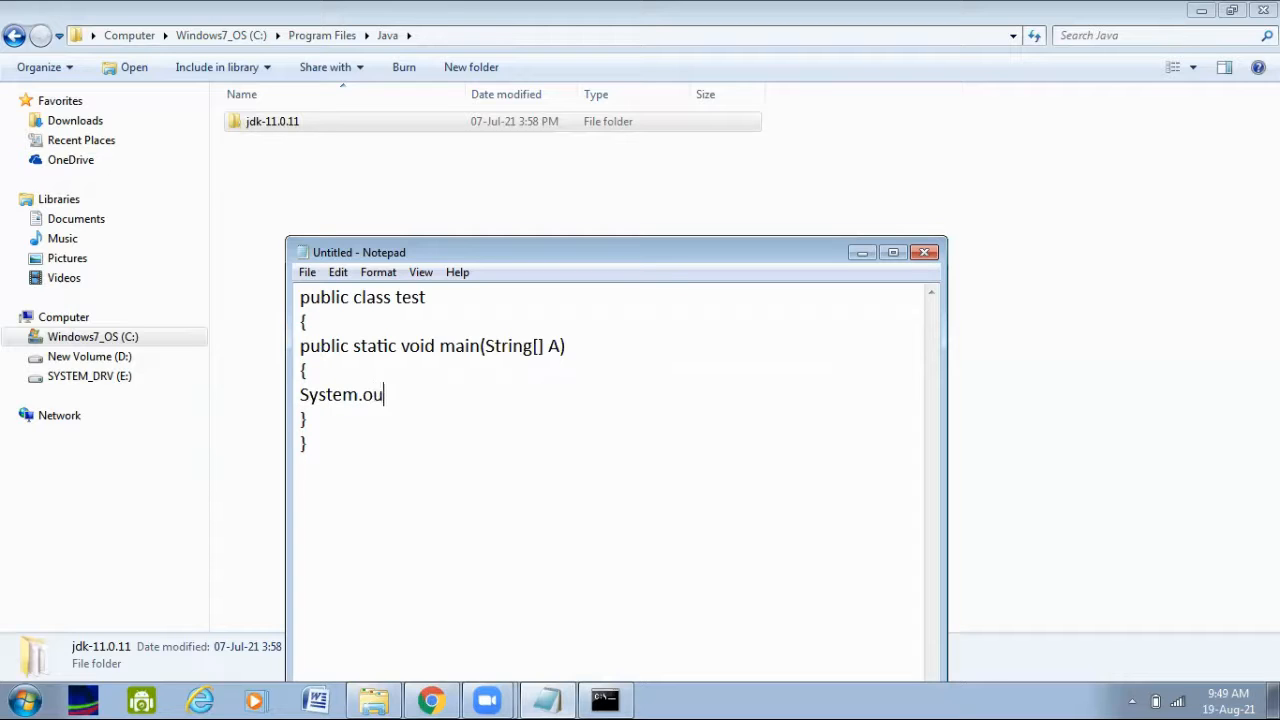
{"action": "type", "text": "t.println(\")"}
{"action": "key", "text": "Left"}
{"action": "type", "text": "\"He"}
{"action": "type", "text": "\""}
{"action": "key", "text": "Left"}
{"action": "type", "text": "Hello Java"}
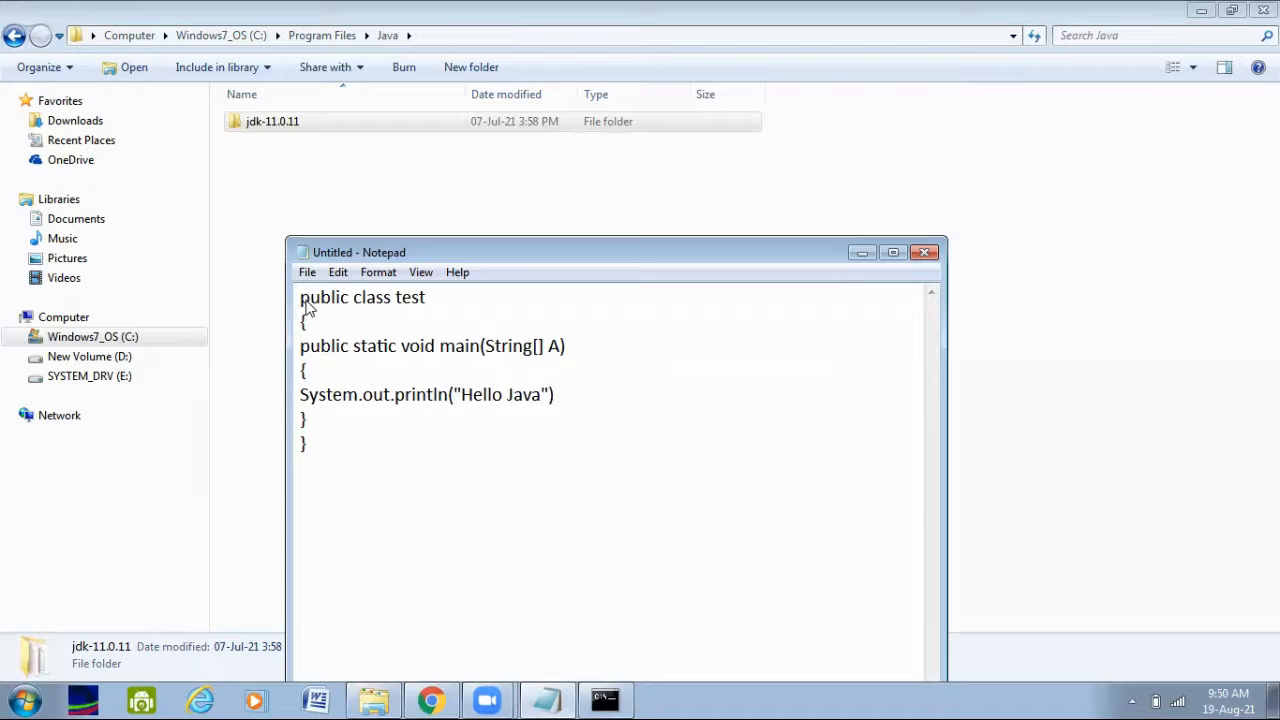
Step: Save the Java source file as test1.java in the mytest2\templates folder
{"action": "key", "text": "ctrl+s"}
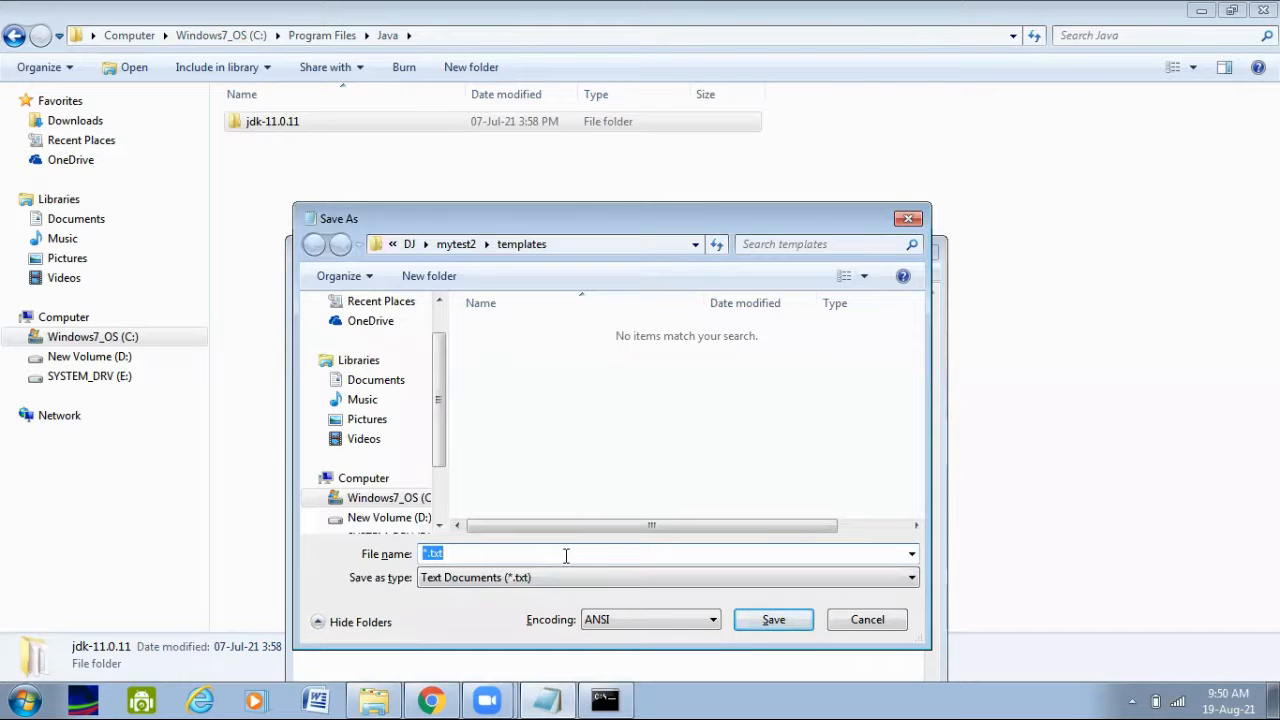
{"action": "type", "text": "test1.java"}
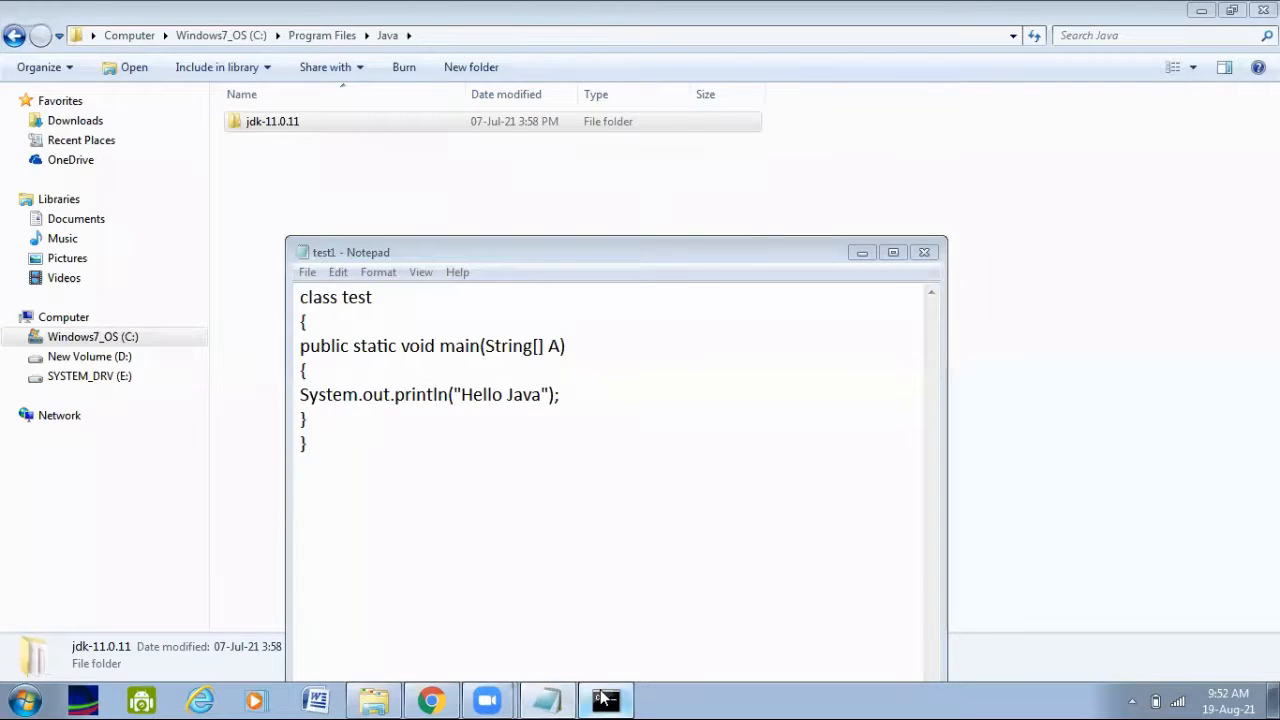
Step: Switch to the Command Prompt, move its window below the class header, compile test1.java with javac, and run the test class with java
{"action": "left_click", "coordinate": [604, 698]}
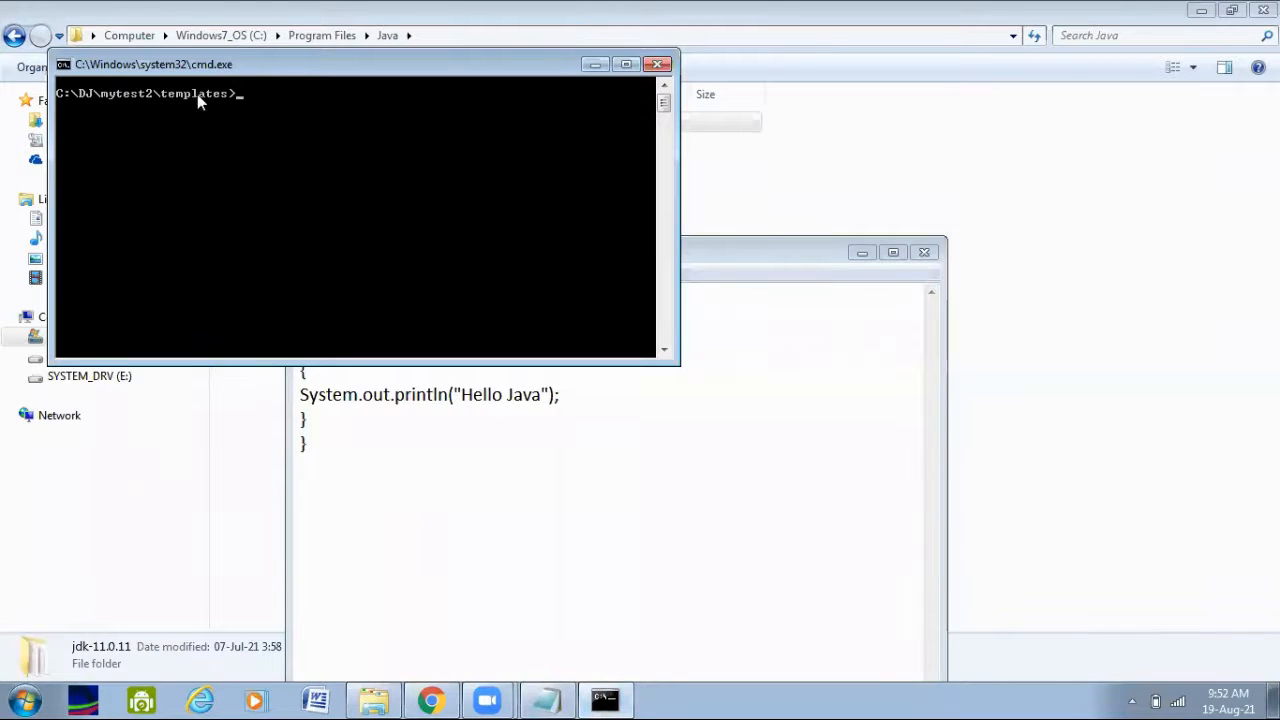
{"action": "left_click_drag", "start_coordinate": [301, 66], "coordinate": [520, 401]}
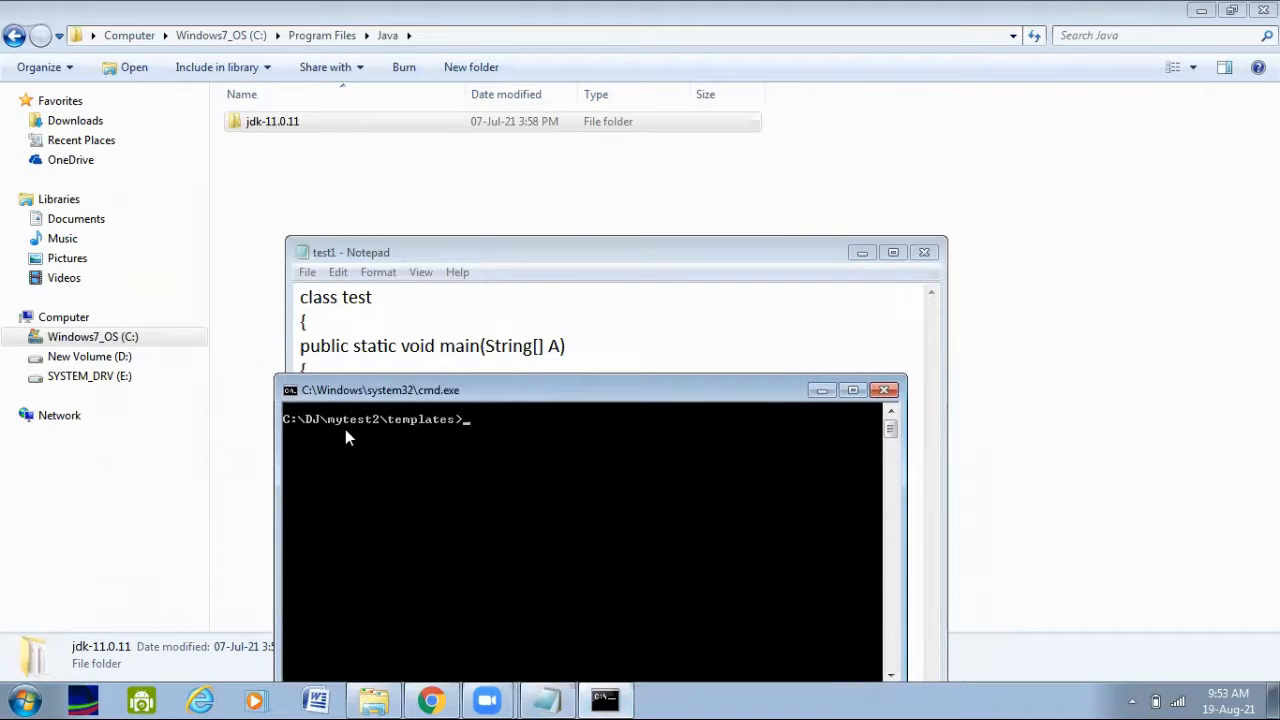
{"action": "type", "text": "javac test1.java"}
{"action": "key", "text": "BackSpace"}
{"action": "key", "text": "BackSpace"}
{"action": "type", "text": "ava"}
{"action": "key", "text": "Return"}
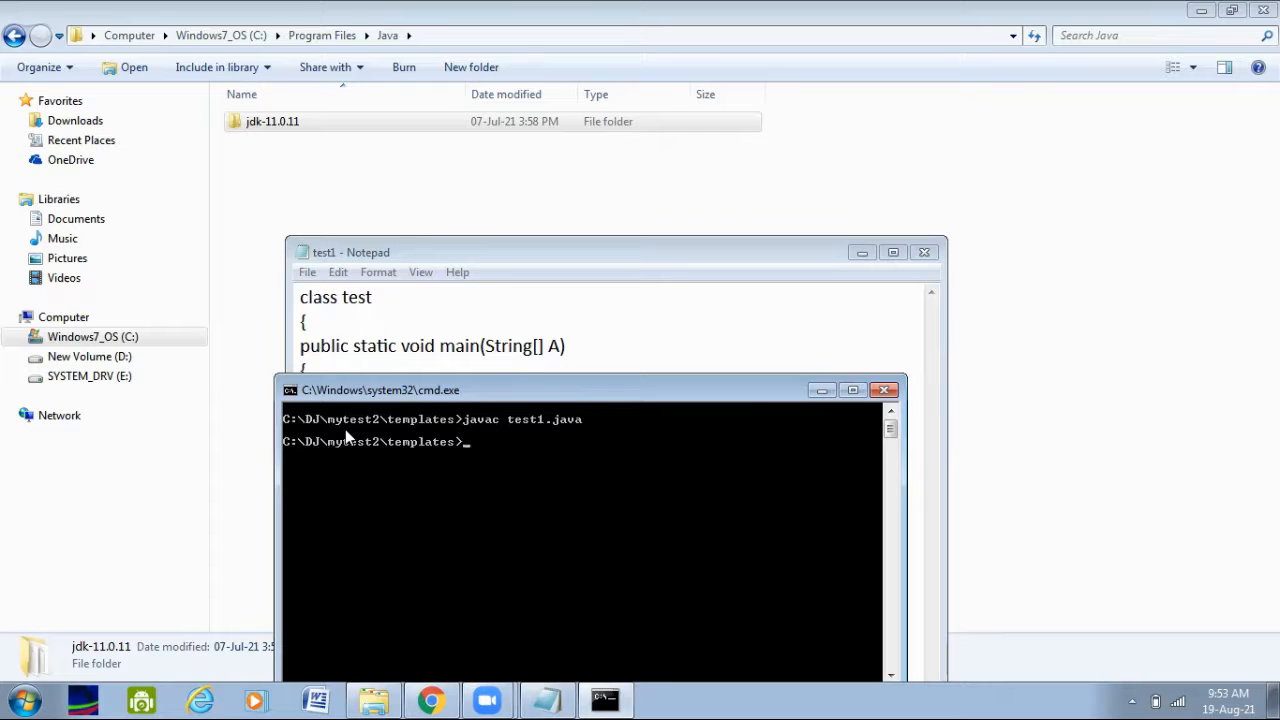
{"action": "type", "text": "java test"}
{"action": "key", "text": "Return"}
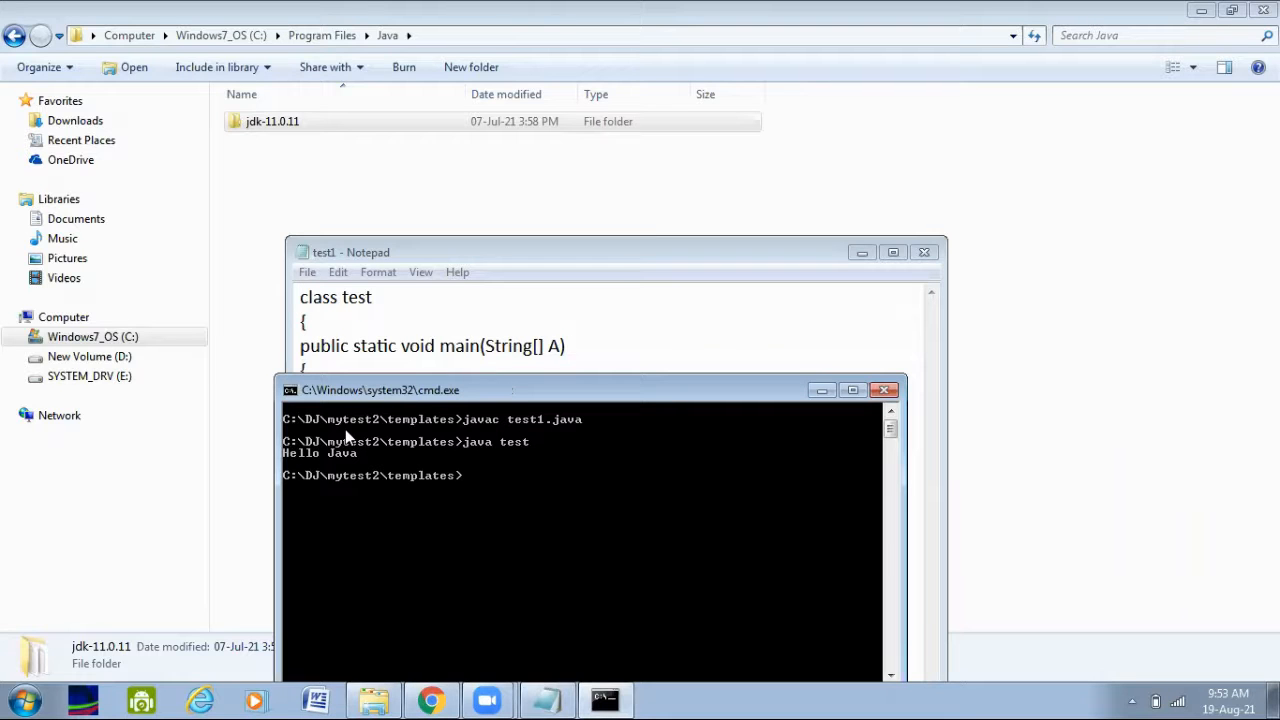